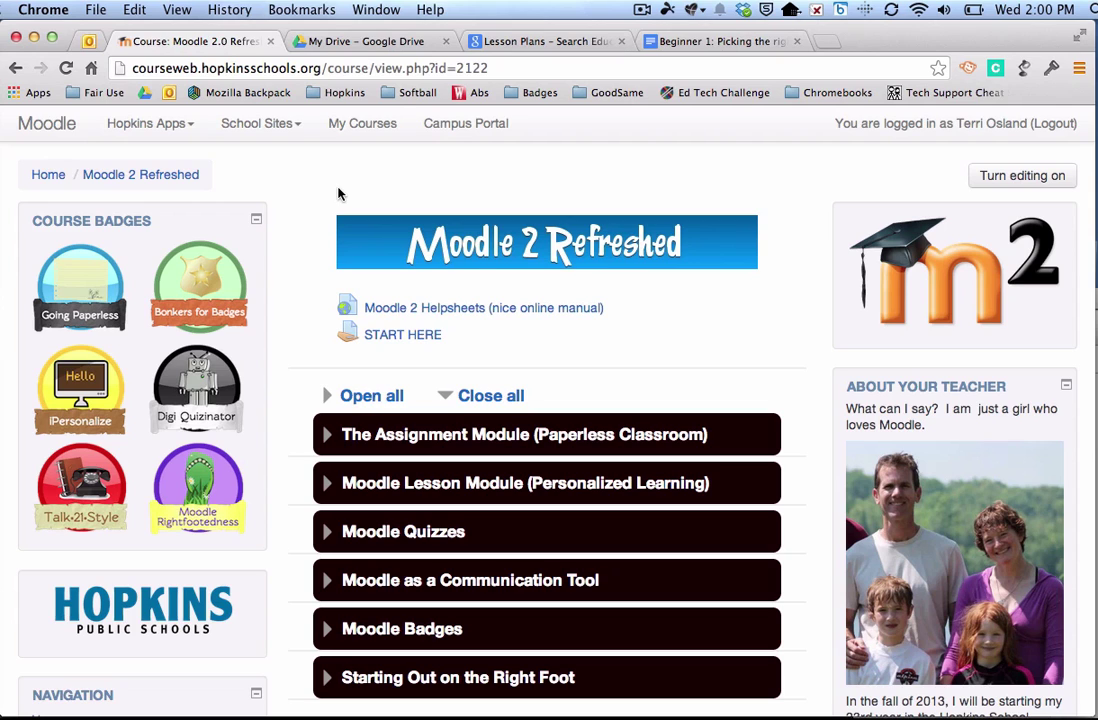
# Step: Open Manage badges under the course's Badges administration to list its six badges
pyautogui.scroll(-5, 296, 195)
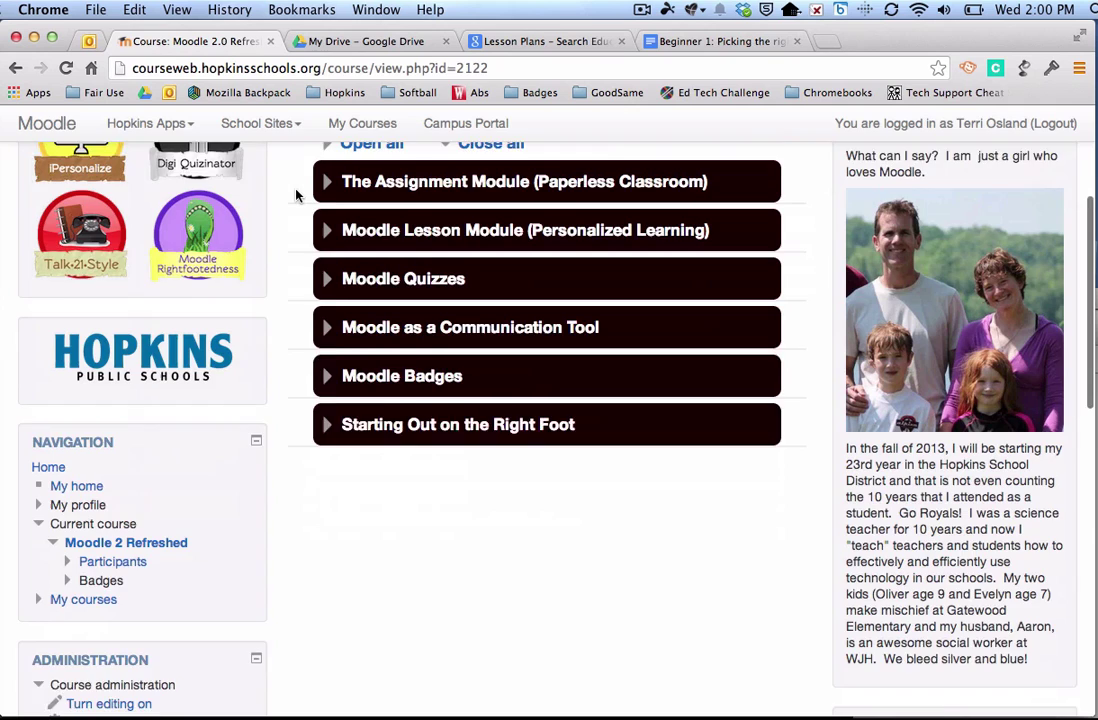
pyautogui.scroll(-3, 296, 195)
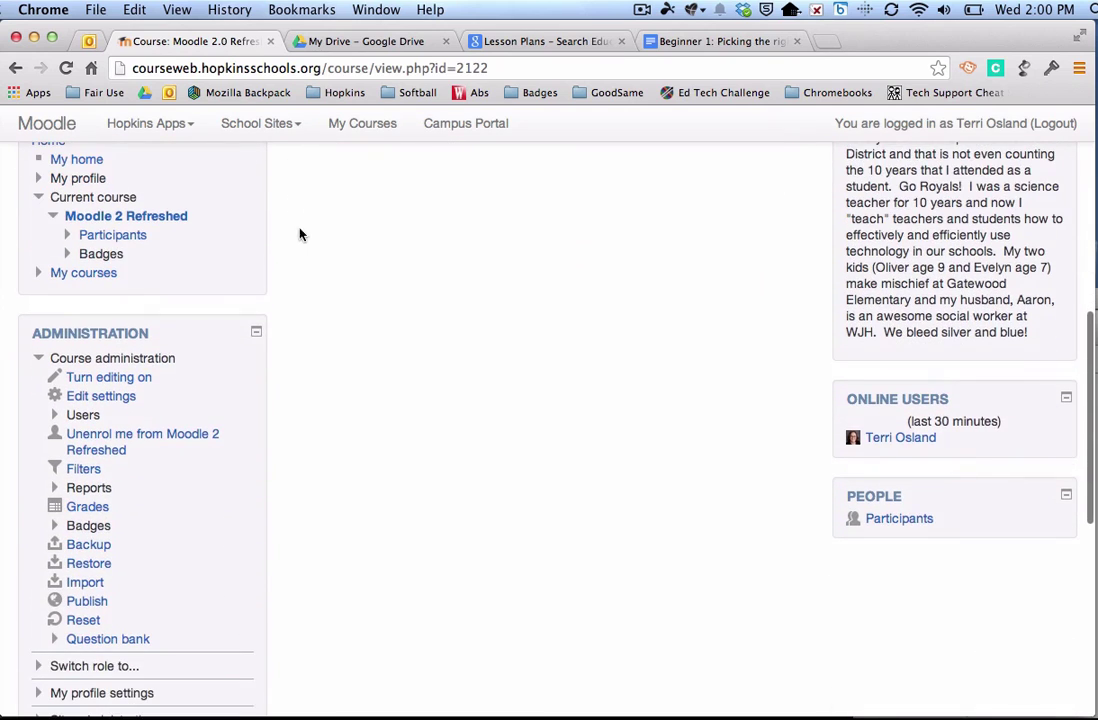
pyautogui.scroll(-1, 323, 300)
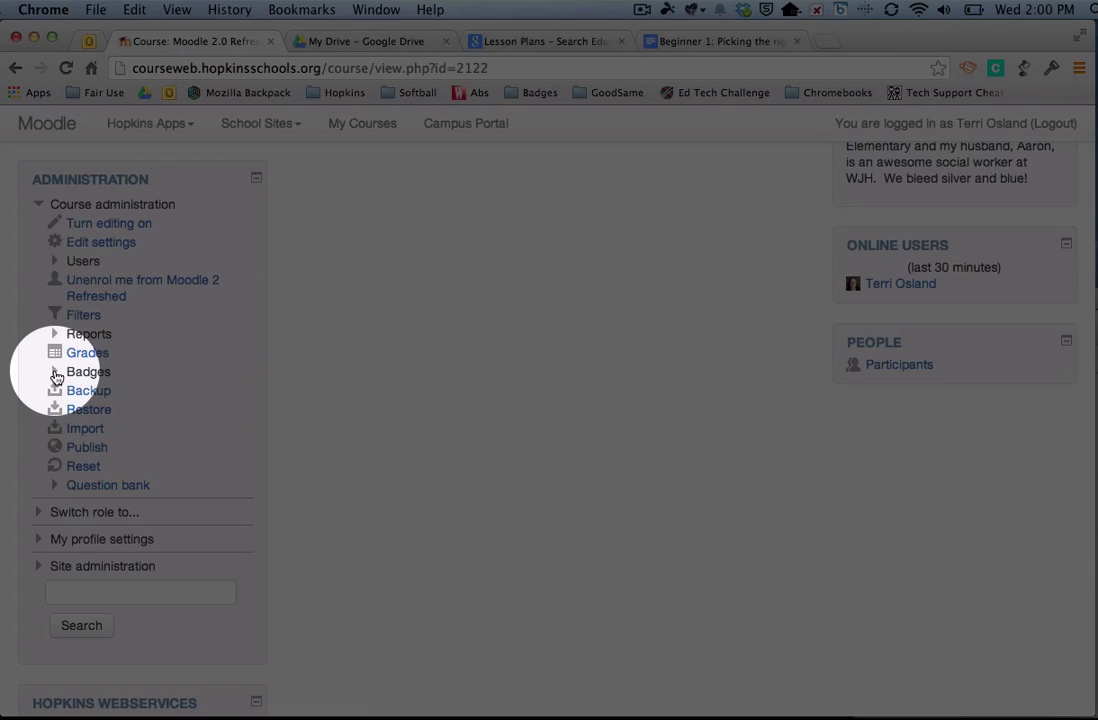
pyautogui.click(56, 373)
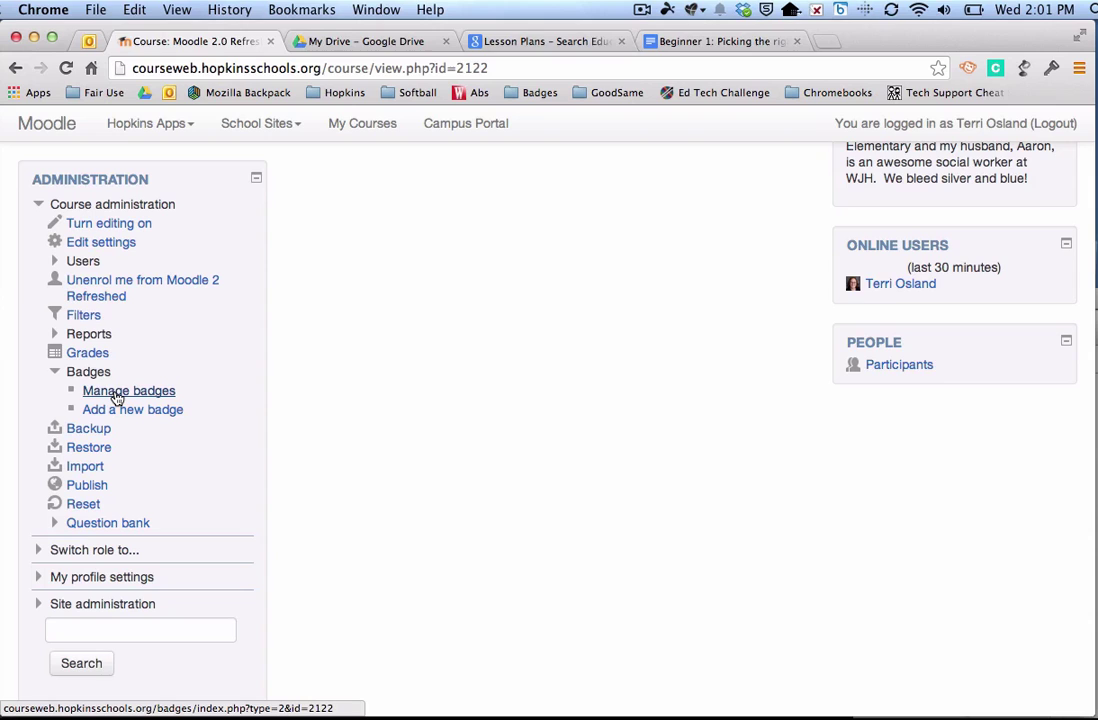
pyautogui.click(117, 398)
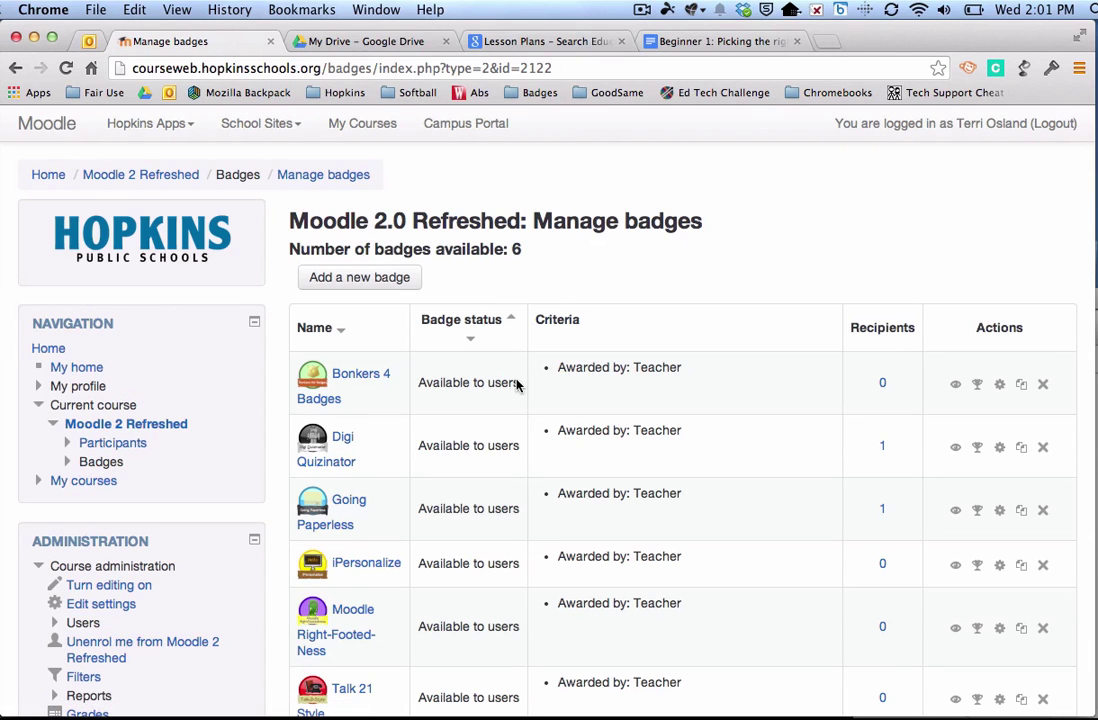
pyautogui.scroll(-3, 517, 385)
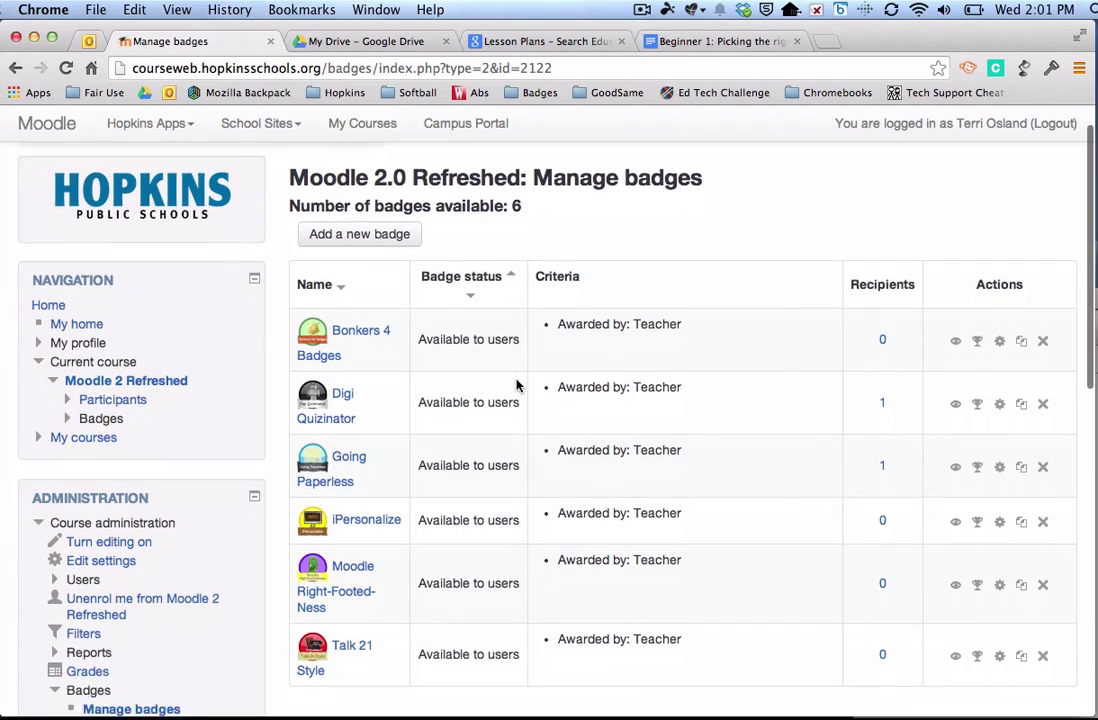
pyautogui.scroll(-1, 517, 385)
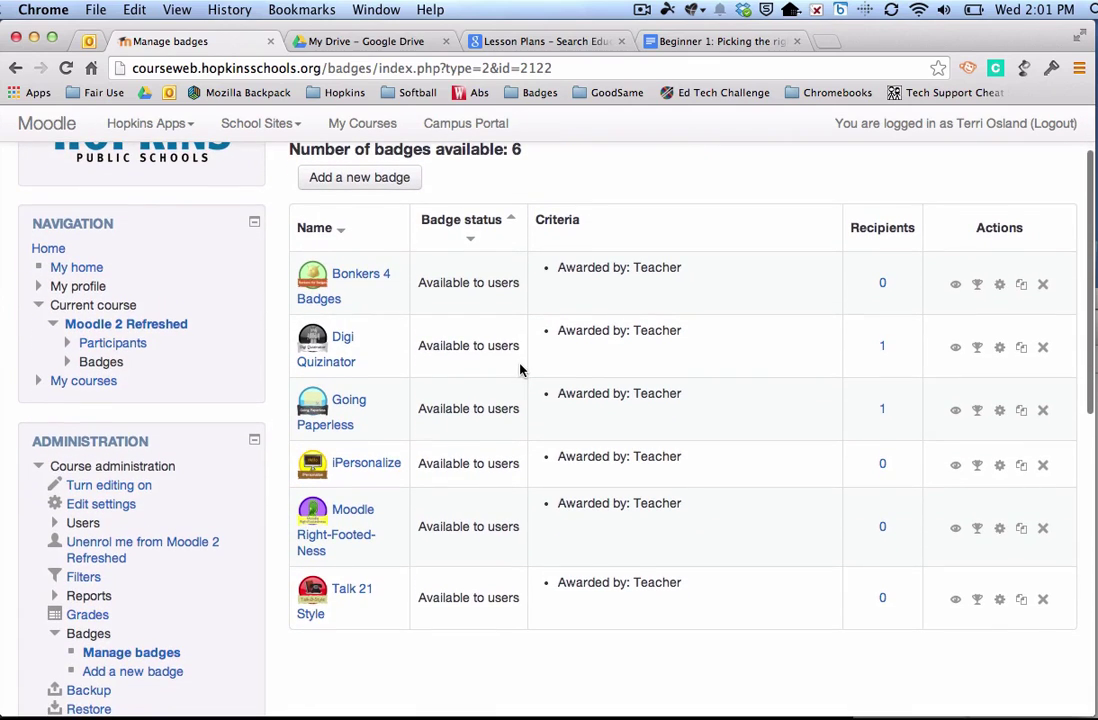
pyautogui.scroll(-4, 518, 378)
pyautogui.scroll(5, 520, 371)
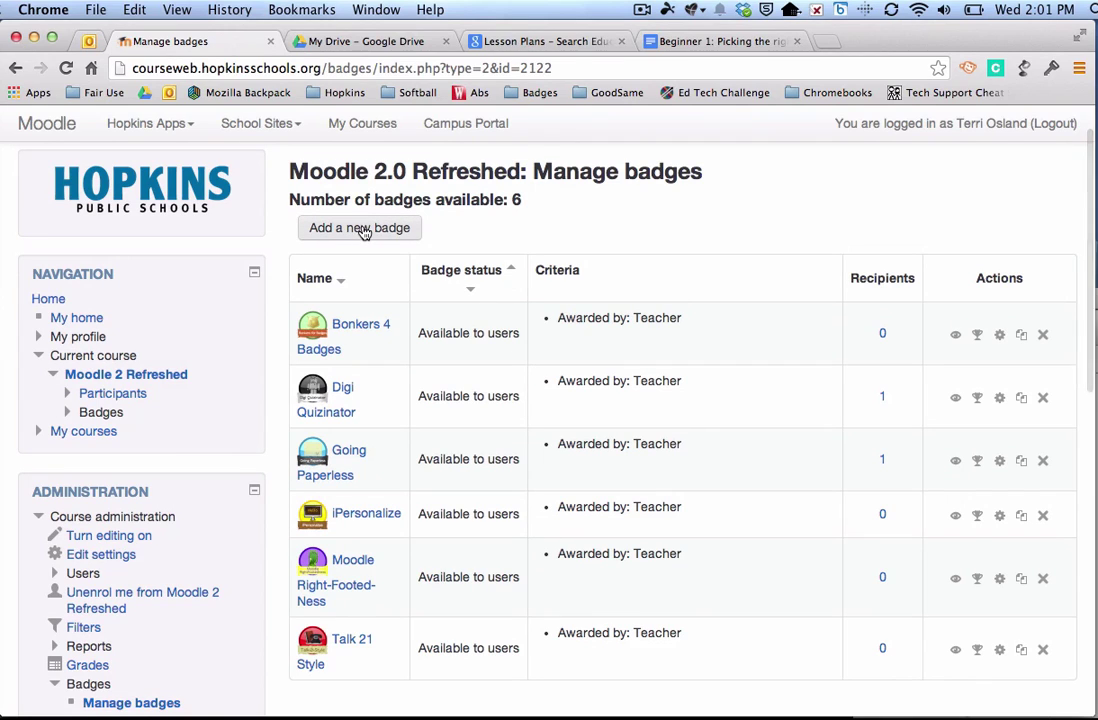
# Step: Add a new badge named 'Polar Vortex Badge'
pyautogui.click(362, 230)
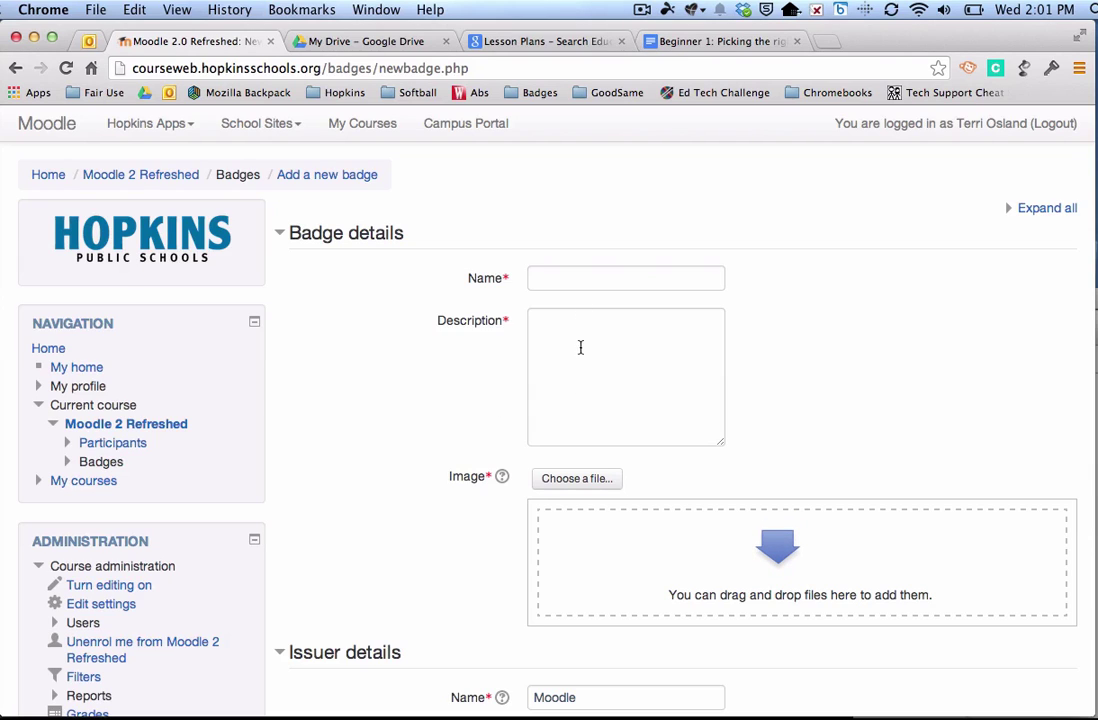
pyautogui.click(573, 280)
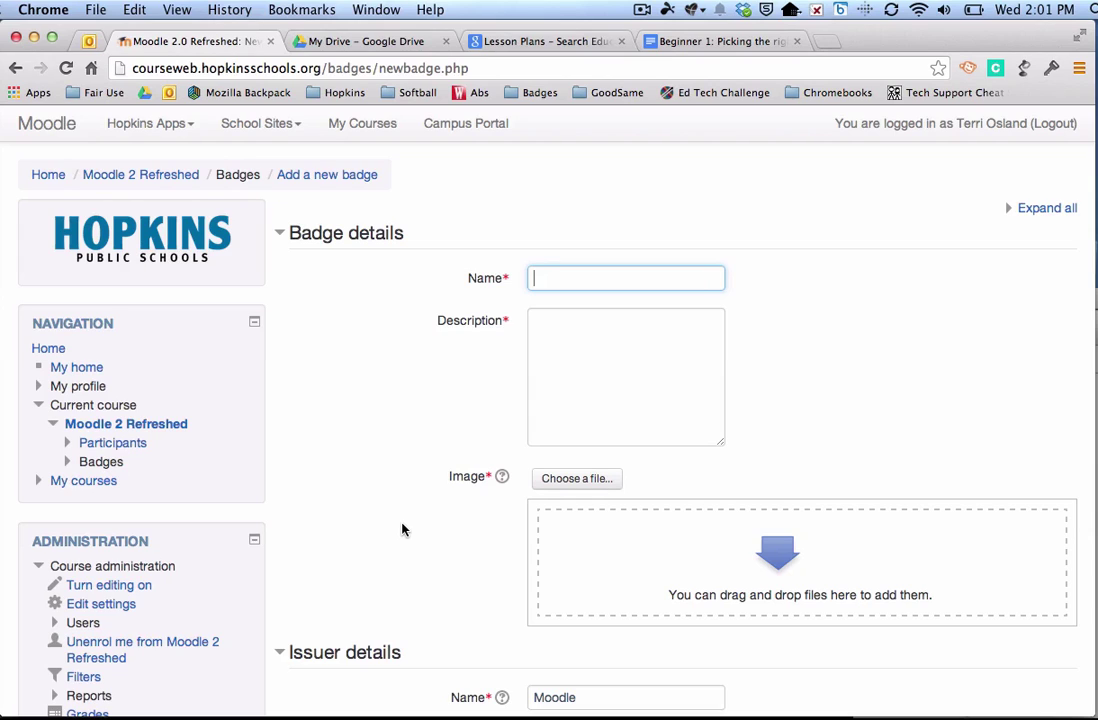
pyautogui.write('Polar Vortex Badge')
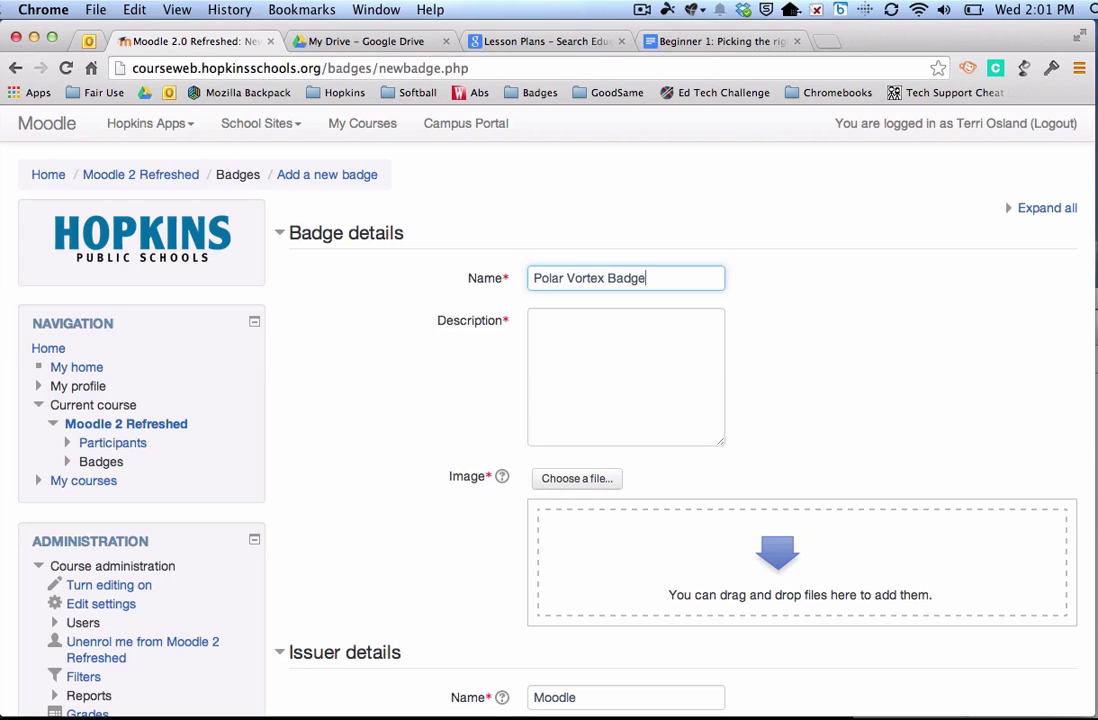
# Step: Write the description about surviving winter 2013-14 without complaining to their teacher
pyautogui.click(646, 393)
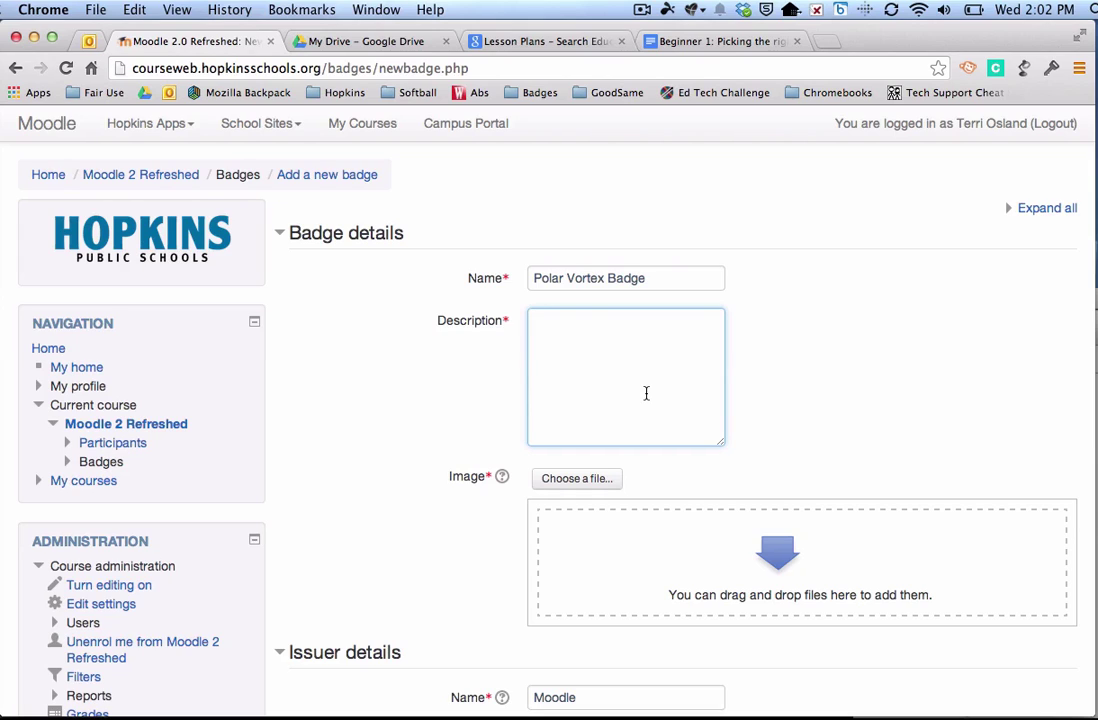
pyautogui.write('Recipients of this badge m')
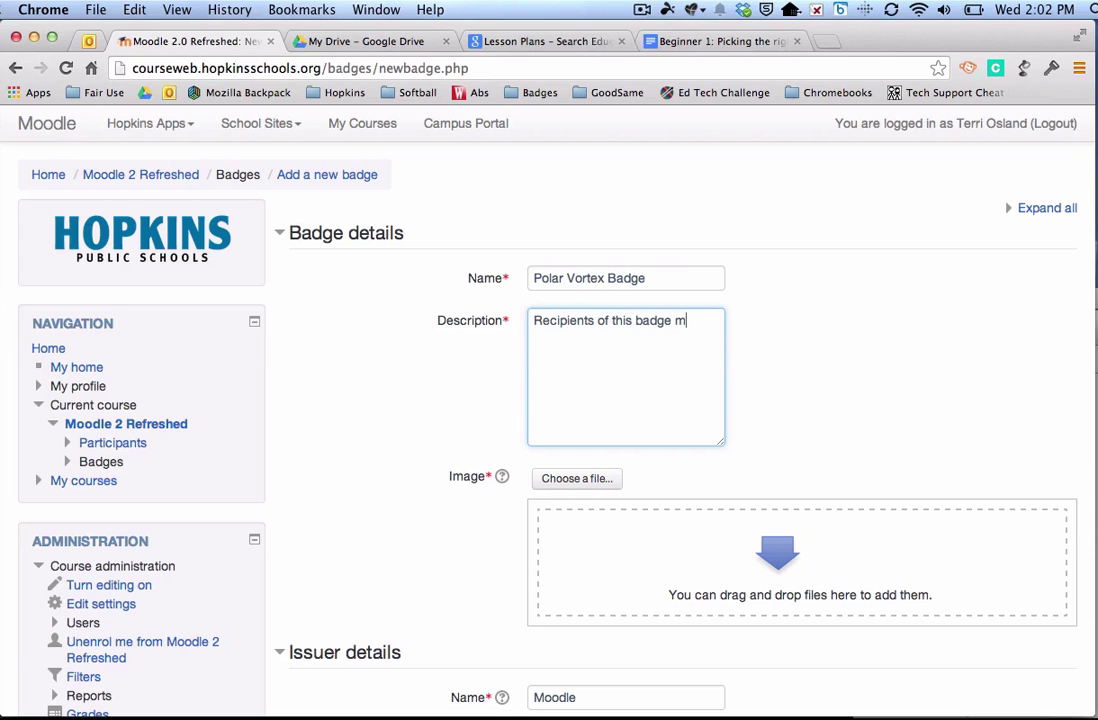
pyautogui.write('ust live through the win')
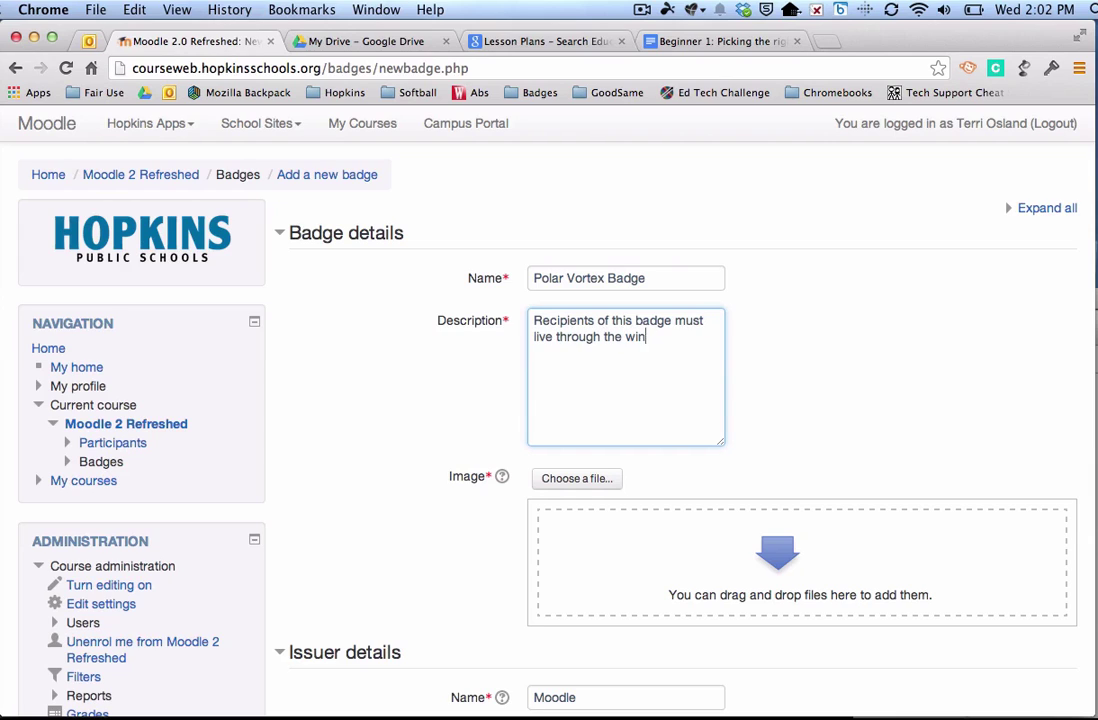
pyautogui.write('ter of 2013-14 and never have comp')
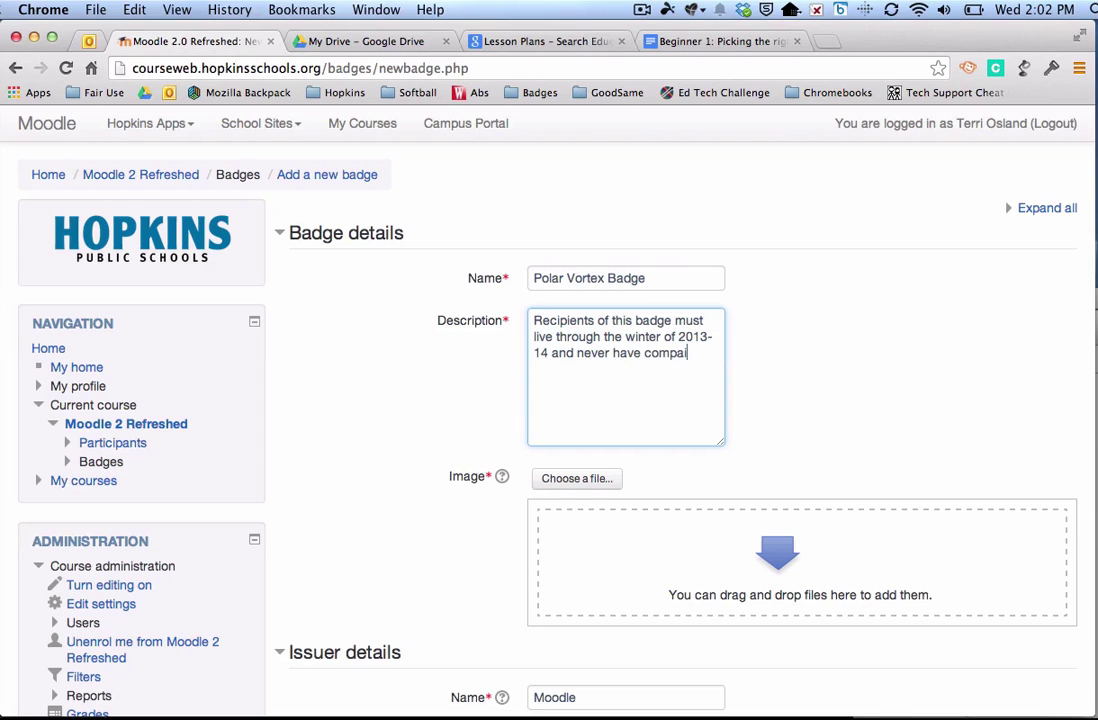
pyautogui.write('lianc')
pyautogui.press('BackSpace')
pyautogui.press('BackSpace')
pyautogui.write('ned aobut ')
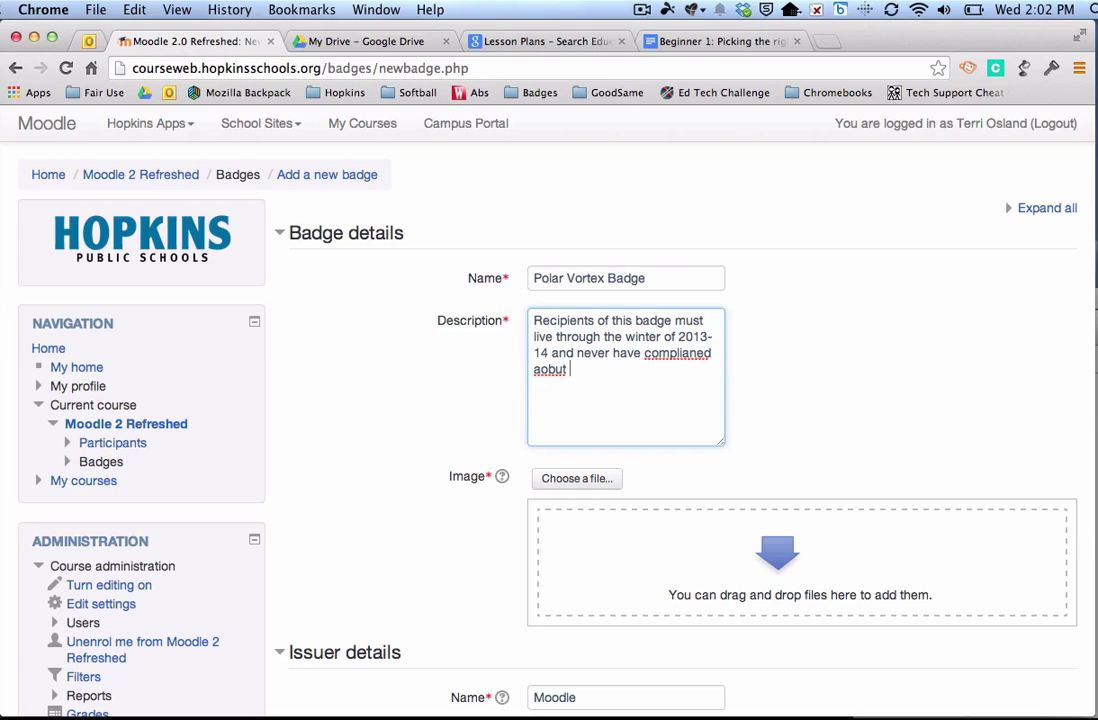
pyautogui.write('it to their teacher.')
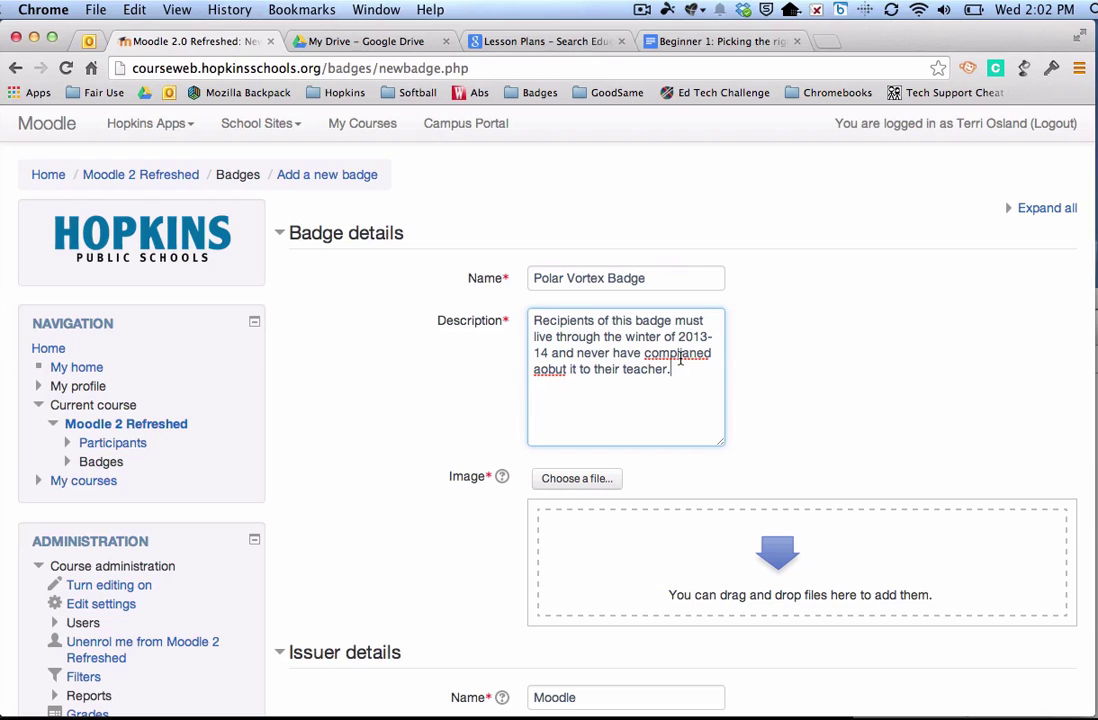
# Step: Fix the misspellings 'complianed' and 'aobut' to 'complained' and 'about'
pyautogui.rightClick(680, 360)
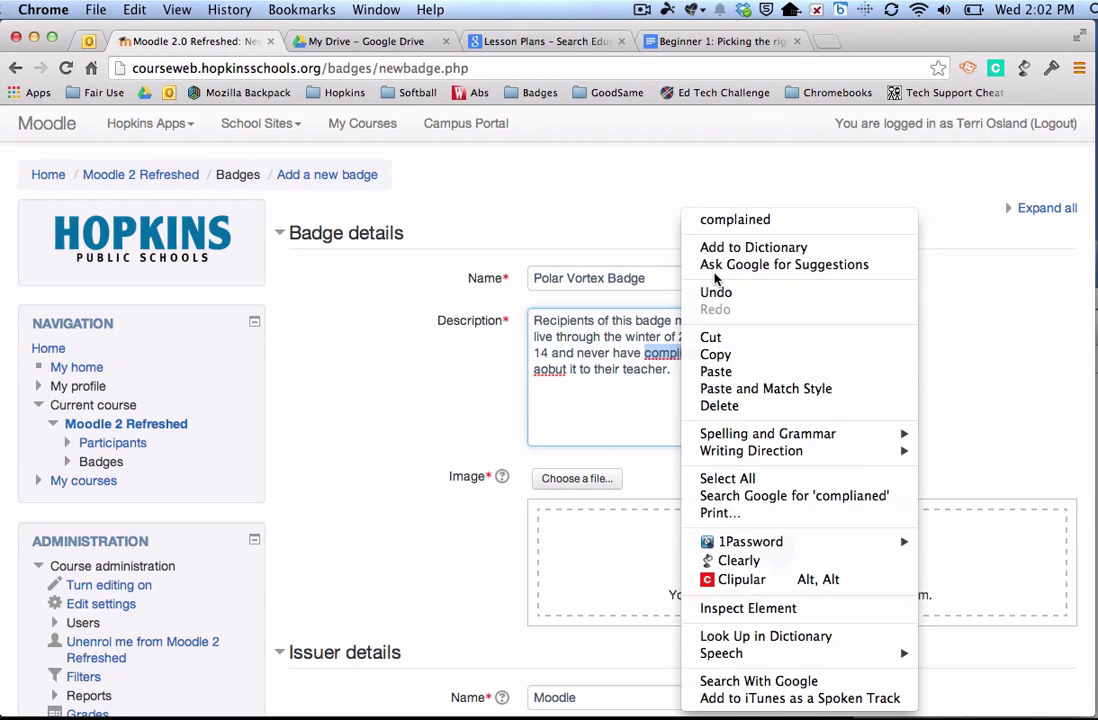
pyautogui.click(733, 220)
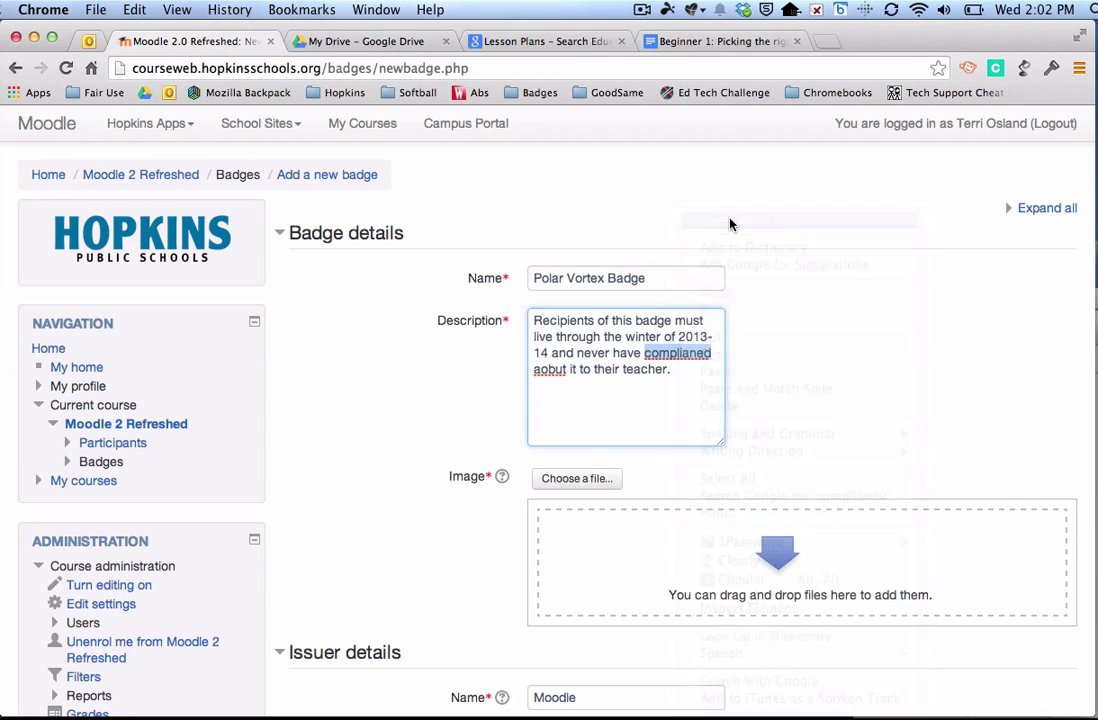
pyautogui.rightClick(542, 372)
pyautogui.click(578, 203)
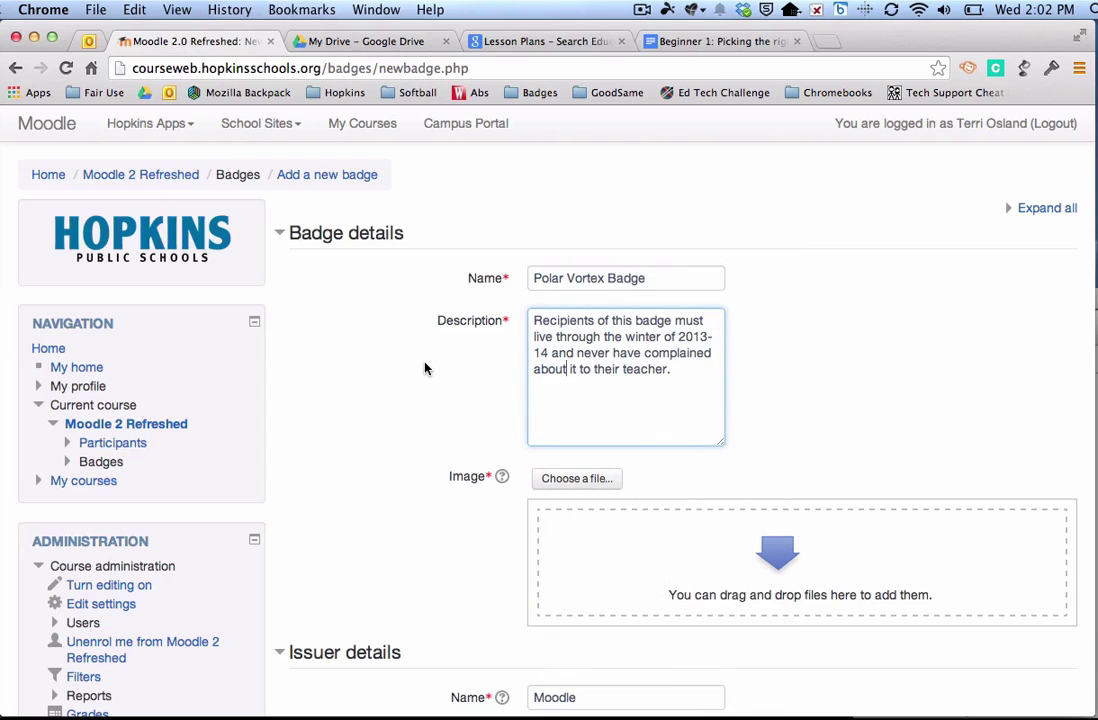
# Step: Bring up a Finder window and position it over the browser
pyautogui.scroll(-3, 424, 369)
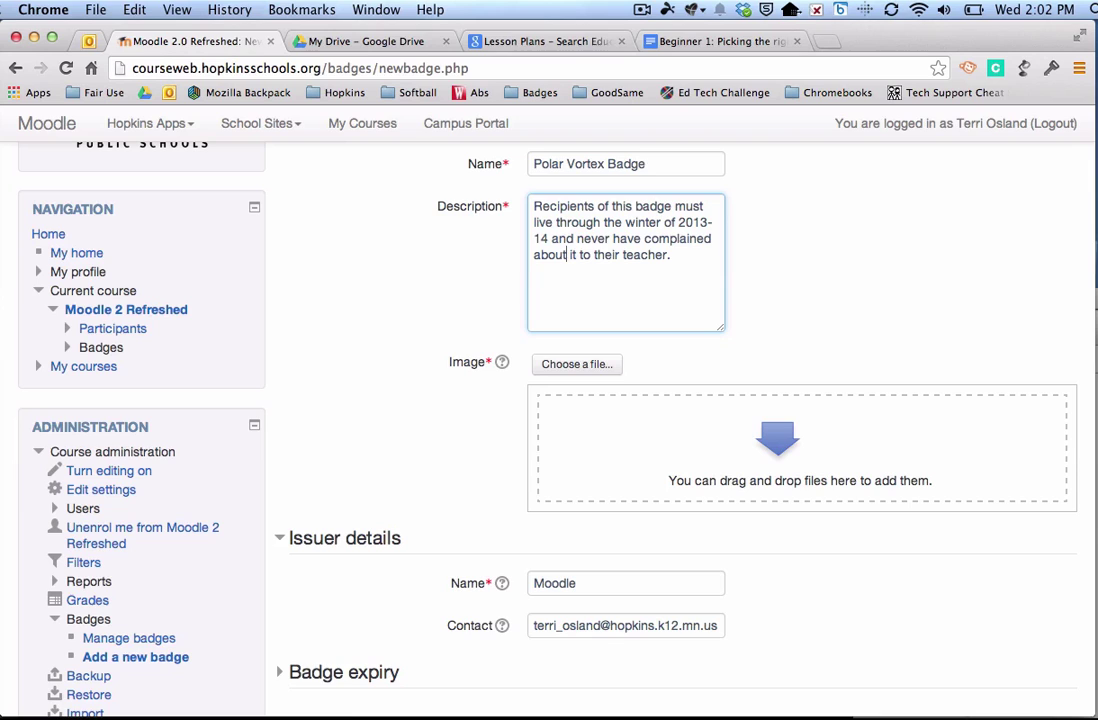
pyautogui.moveTo(18, 700)
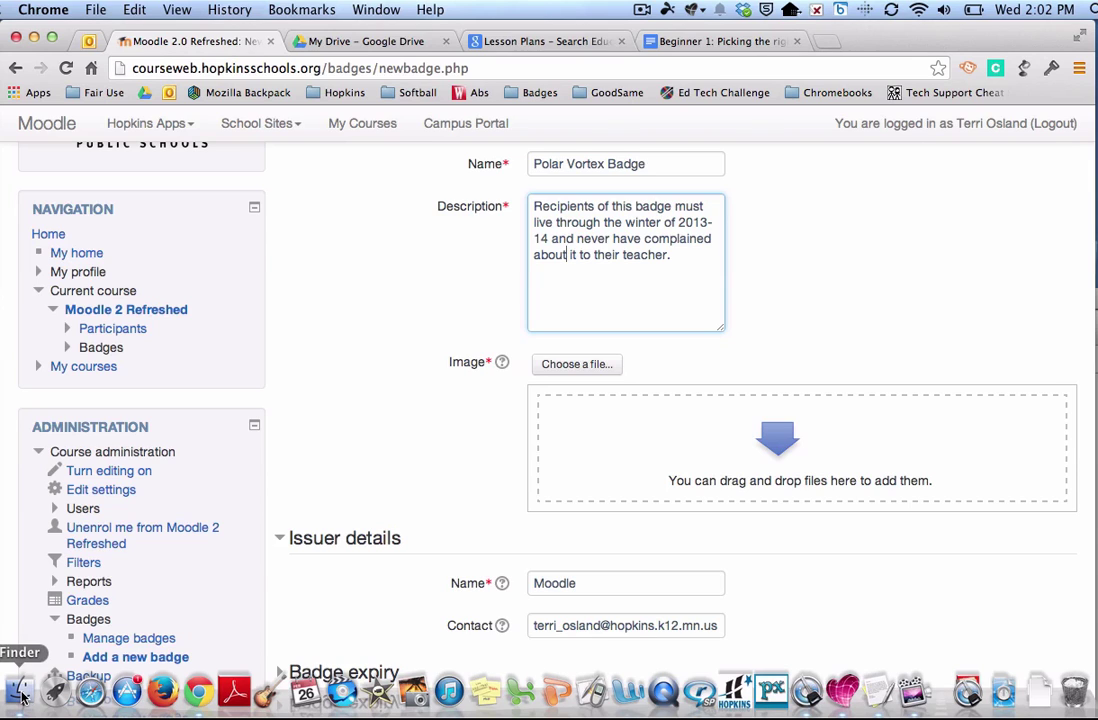
pyautogui.click(20, 697)
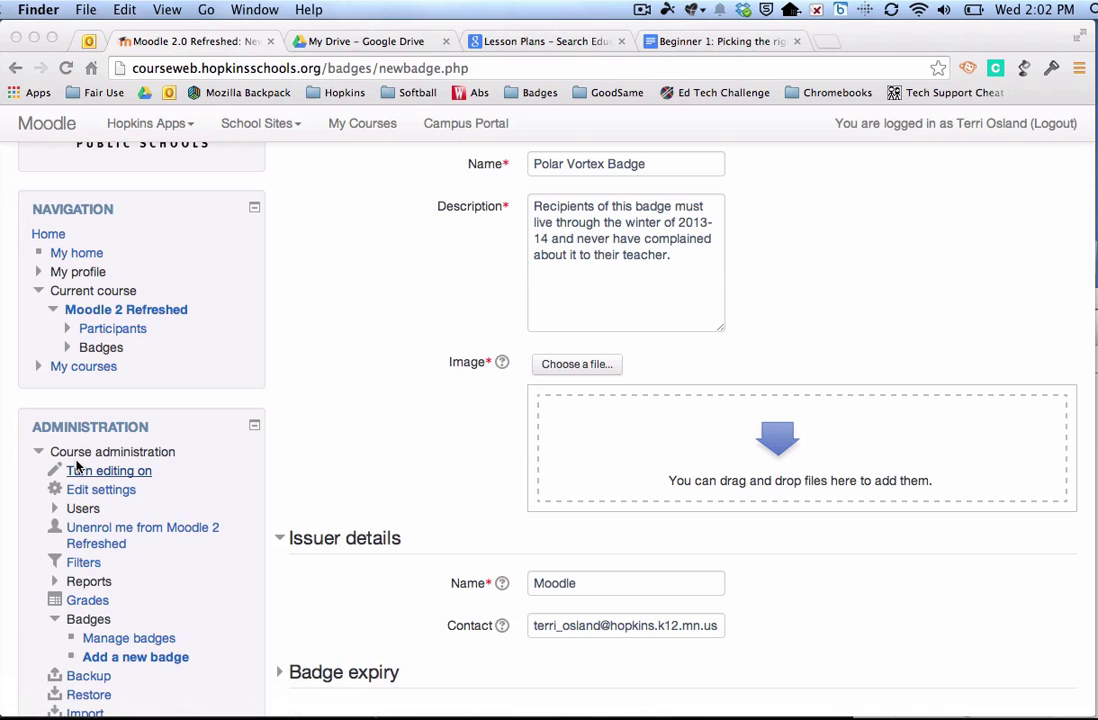
pyautogui.moveTo(128, 30); pyautogui.dragTo(177, 28)
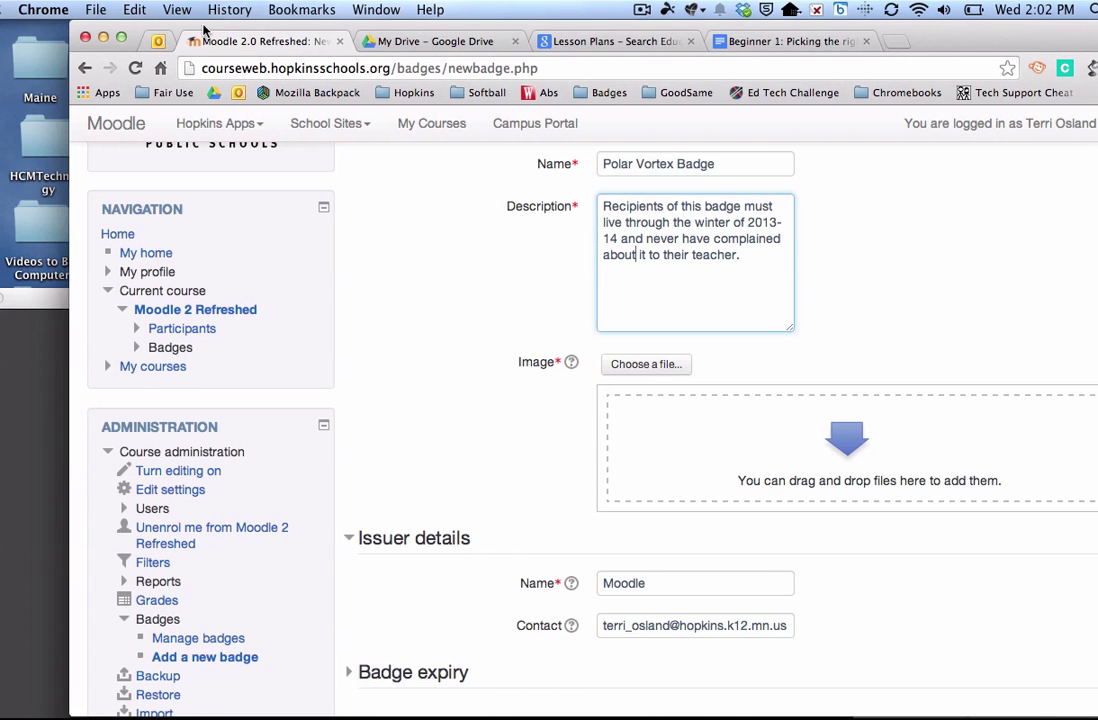
pyautogui.click(22, 693)
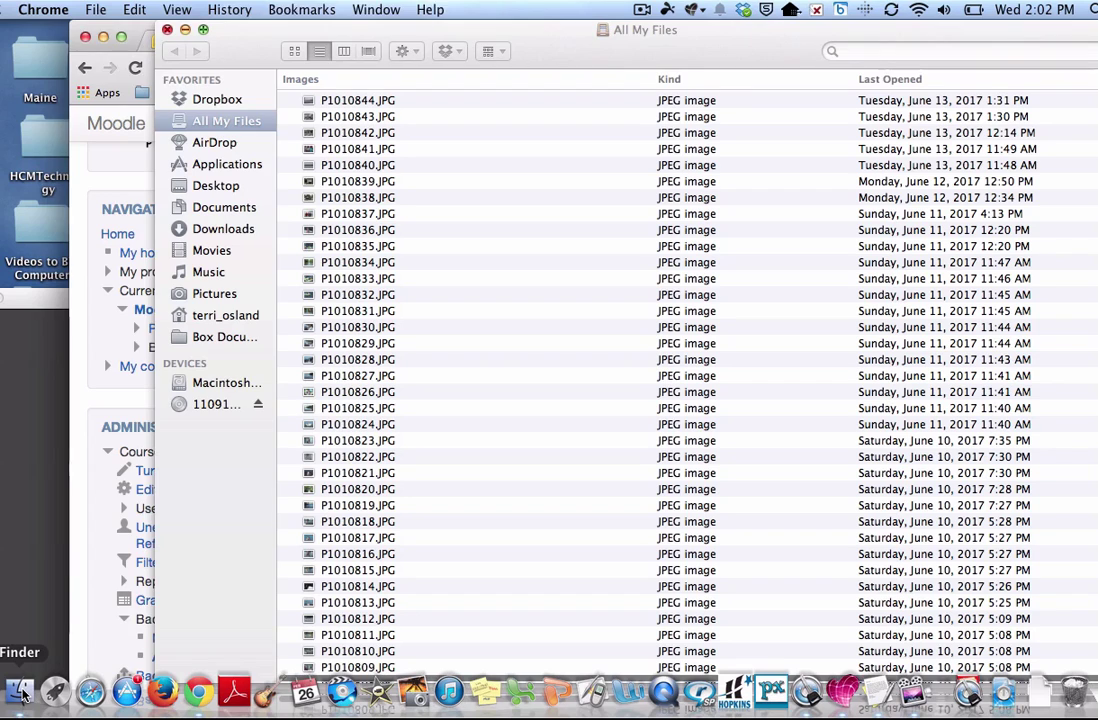
pyautogui.moveTo(596, 50); pyautogui.dragTo(431, 150)
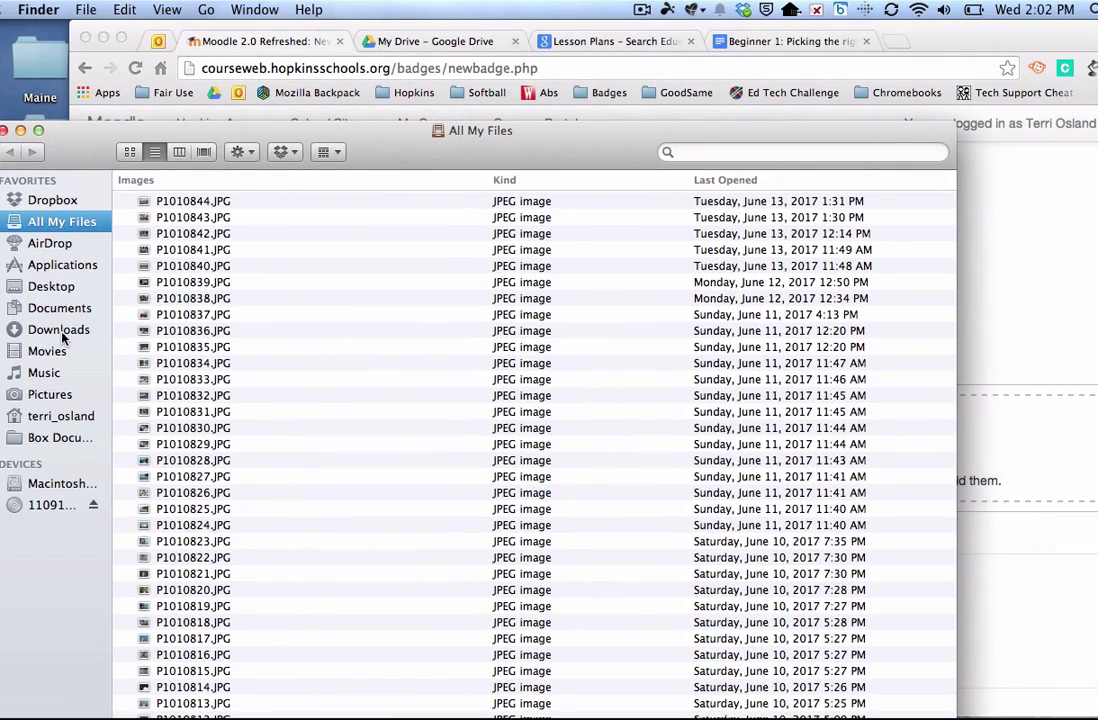
pyautogui.moveTo(344, 135); pyautogui.dragTo(341, 53)
pyautogui.press('F11')
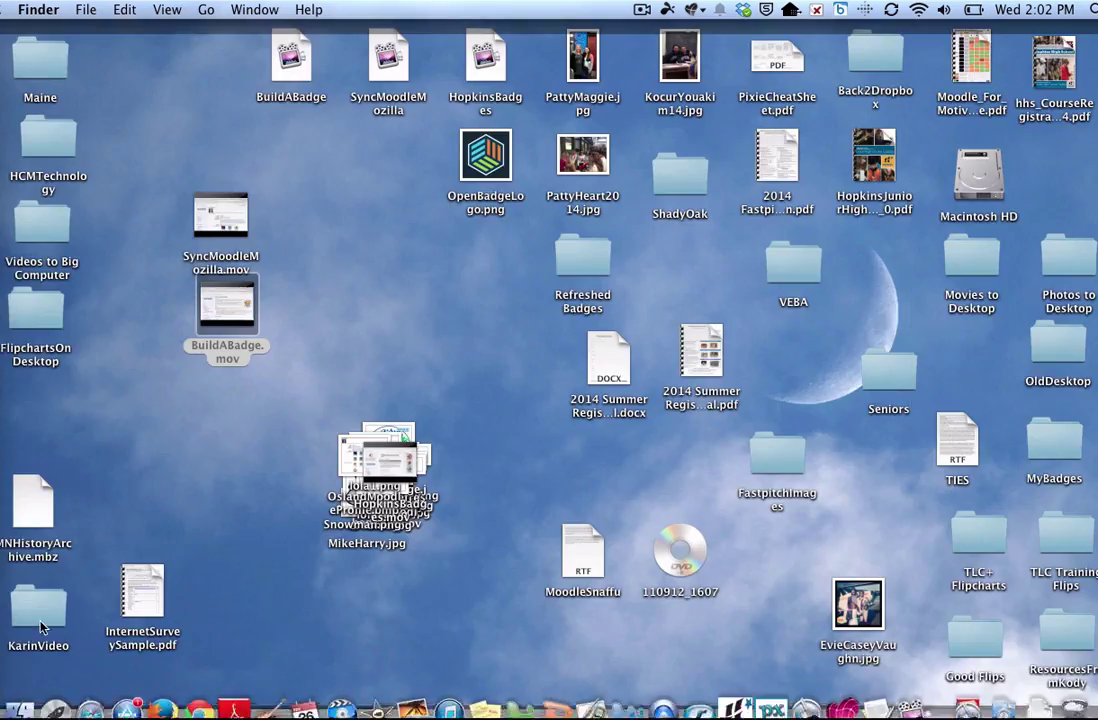
pyautogui.press('F11')
pyautogui.moveTo(28, 697)
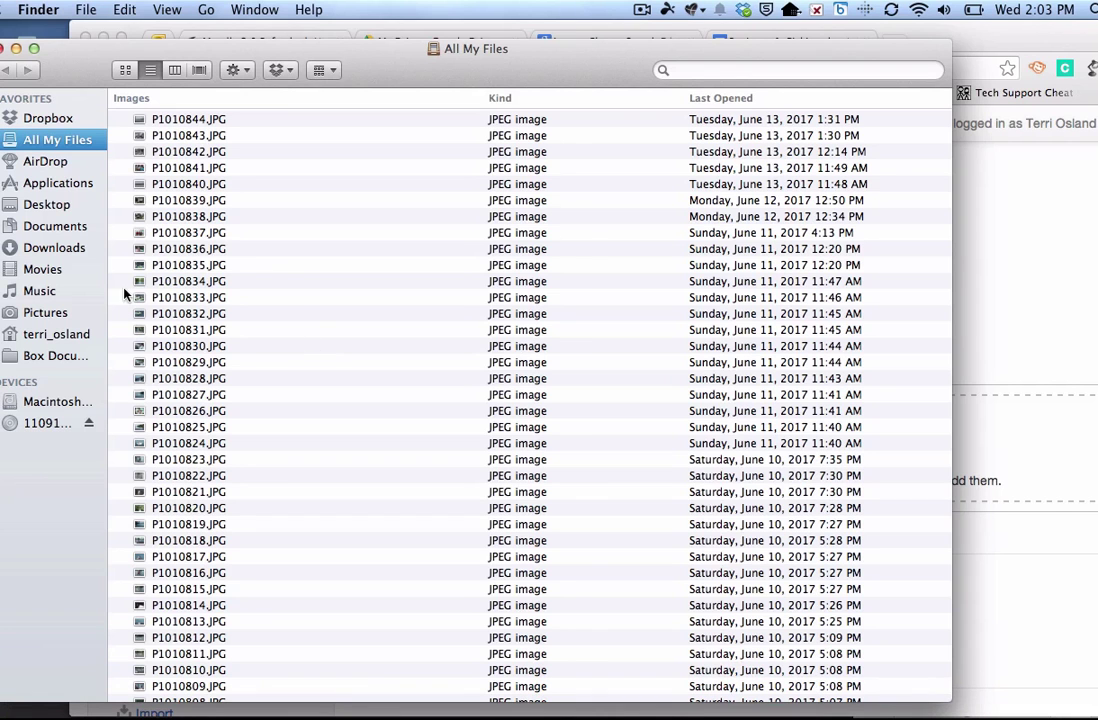
# Step: Open the Downloads folder showing Badge (1).png, leaving the Arrange By options unchanged
pyautogui.click(43, 250)
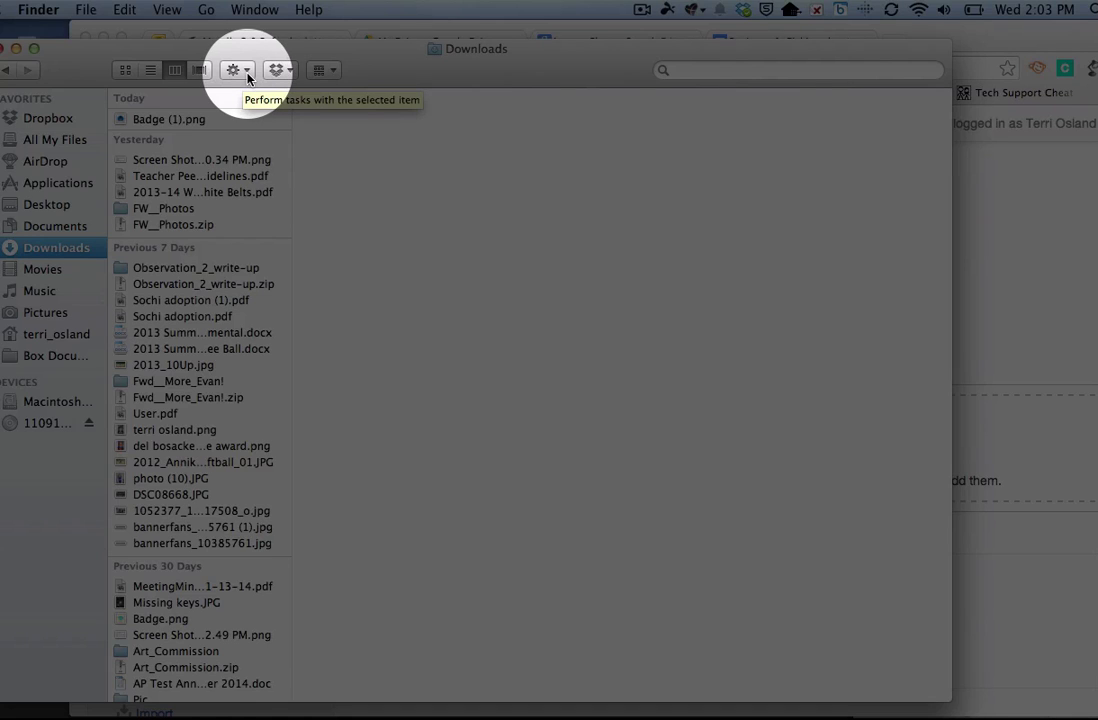
pyautogui.click(240, 70)
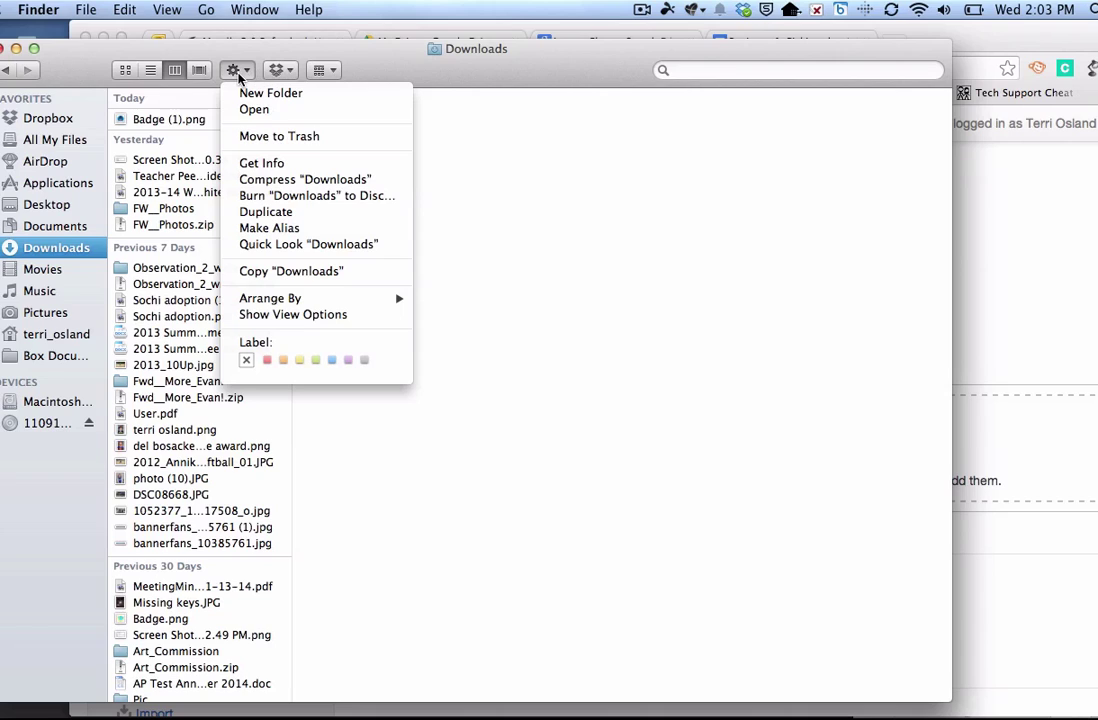
pyautogui.moveTo(262, 300)
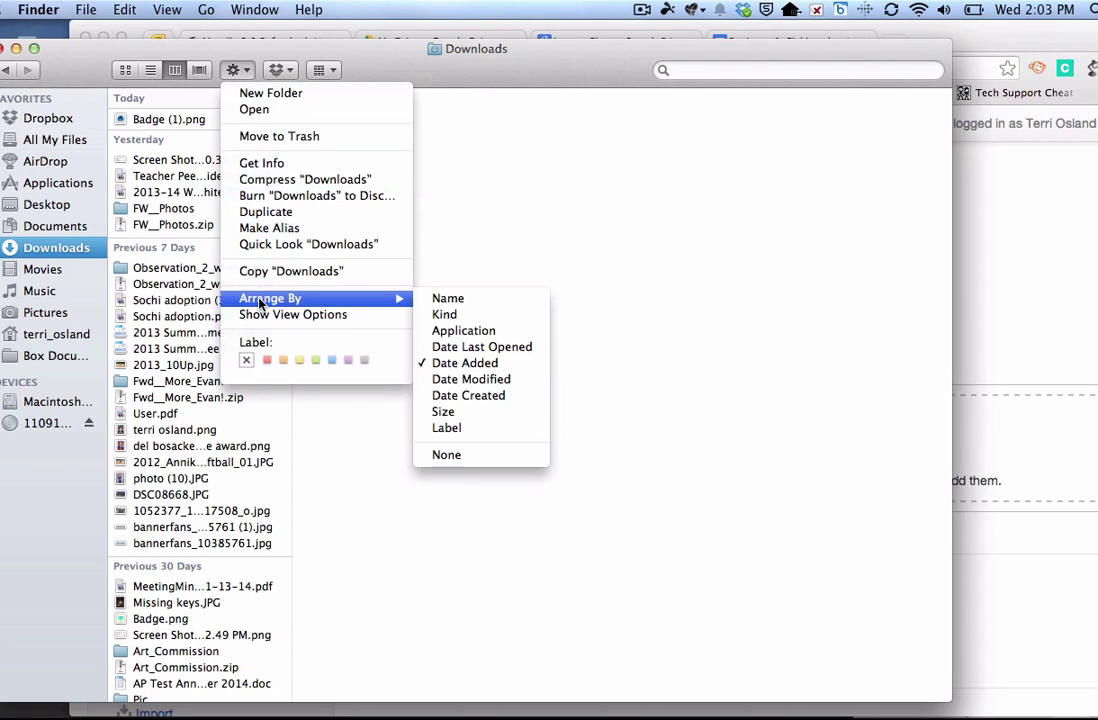
pyautogui.click(900, 600)
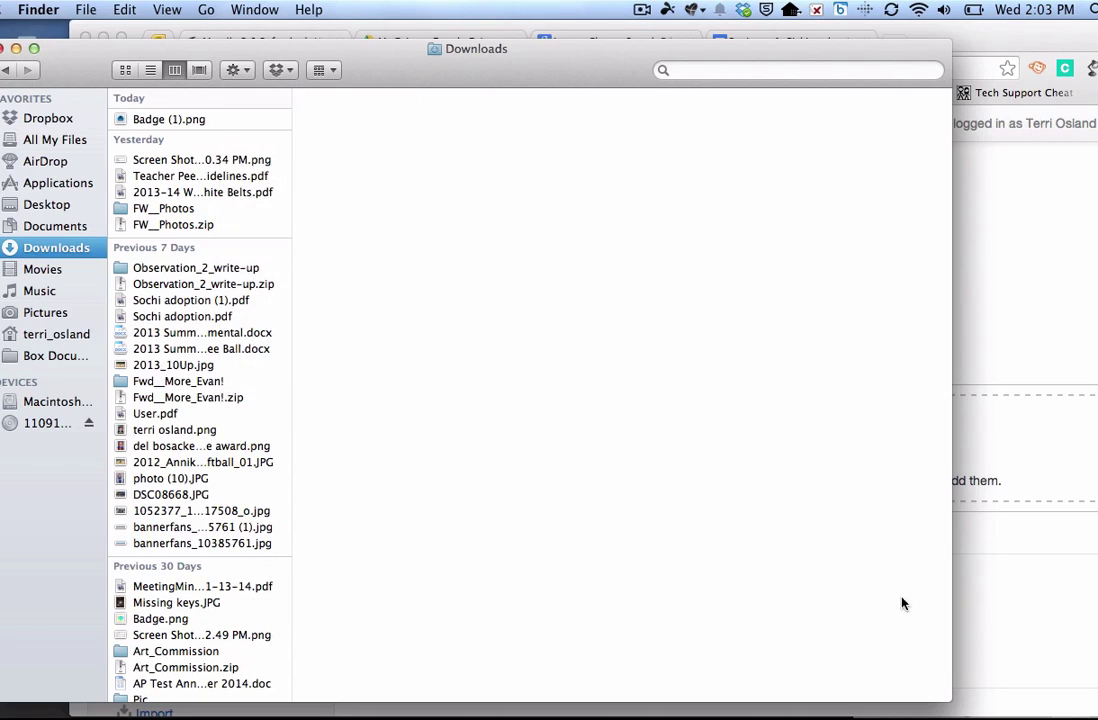
# Step: Rename Badge (1).png to PolarVortex.png and drop it into the badge image area
pyautogui.moveTo(760, 700); pyautogui.dragTo(375, 708)
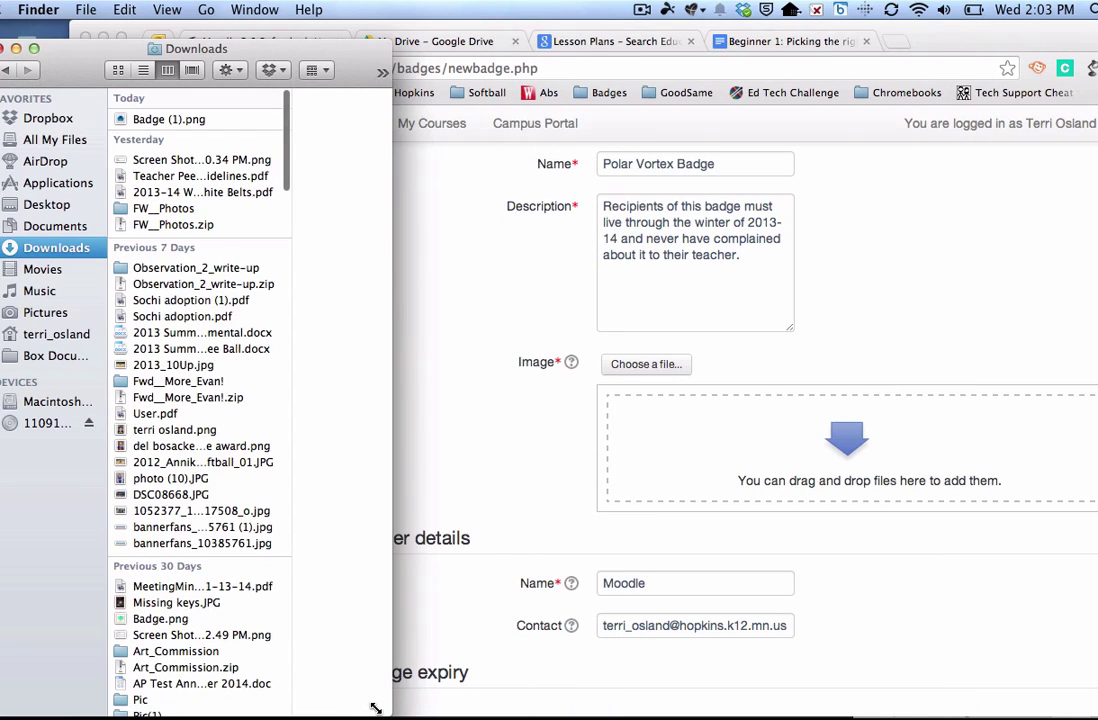
pyautogui.click(151, 122)
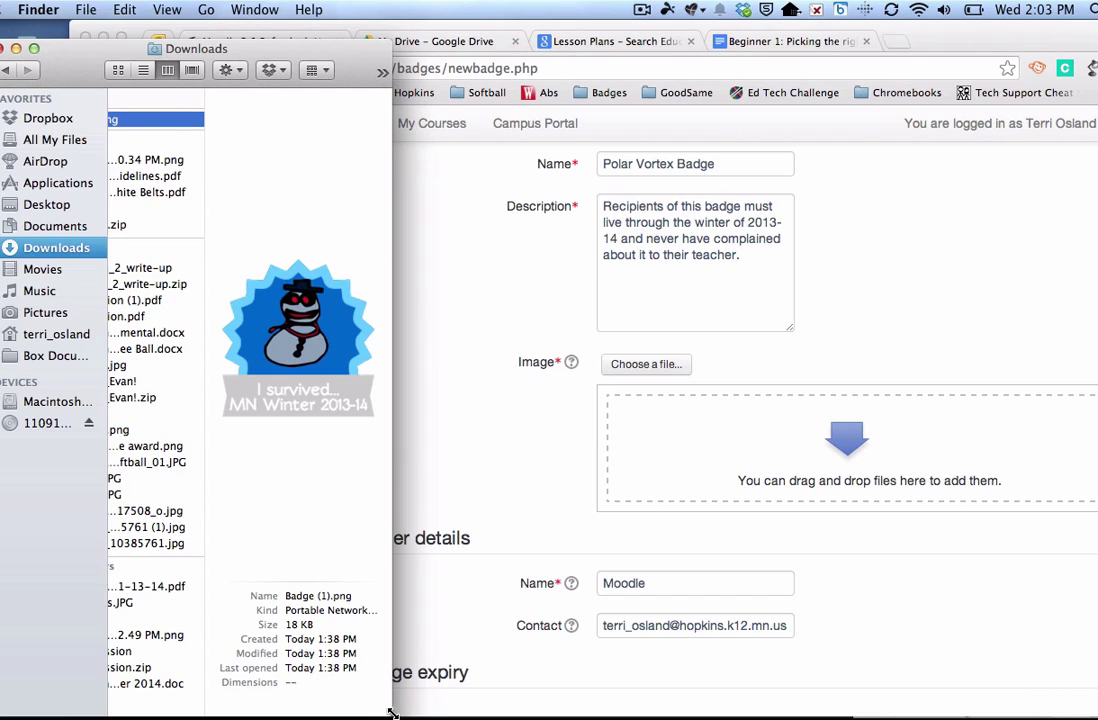
pyautogui.moveTo(390, 712); pyautogui.dragTo(507, 716)
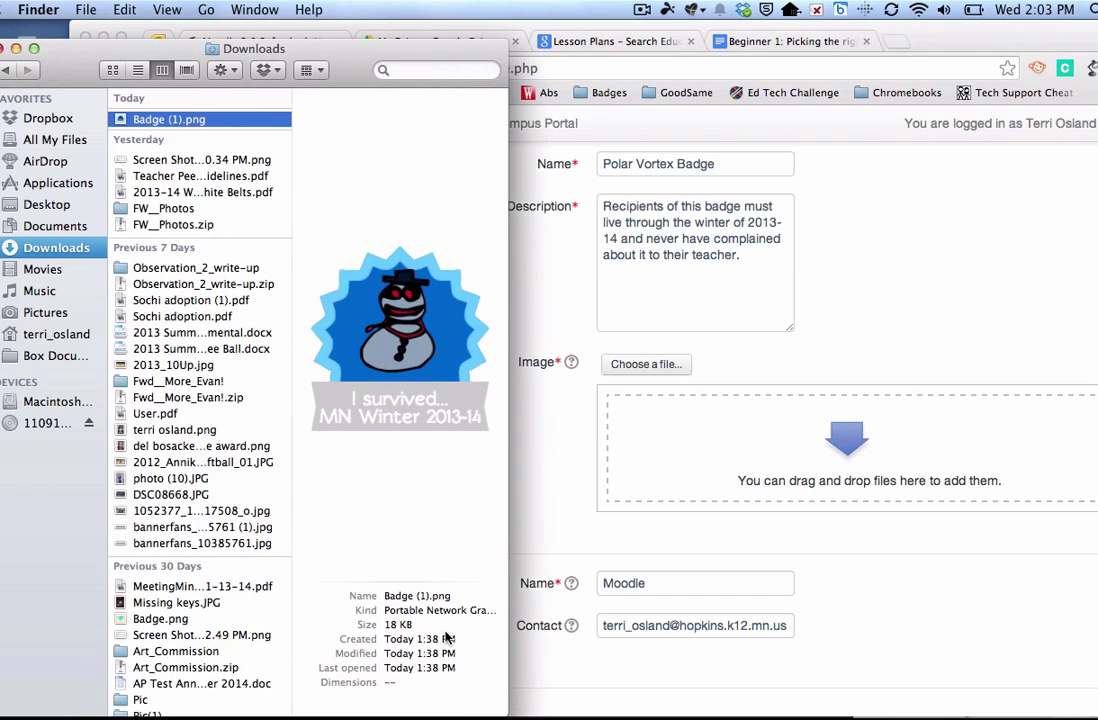
pyautogui.click(157, 121)
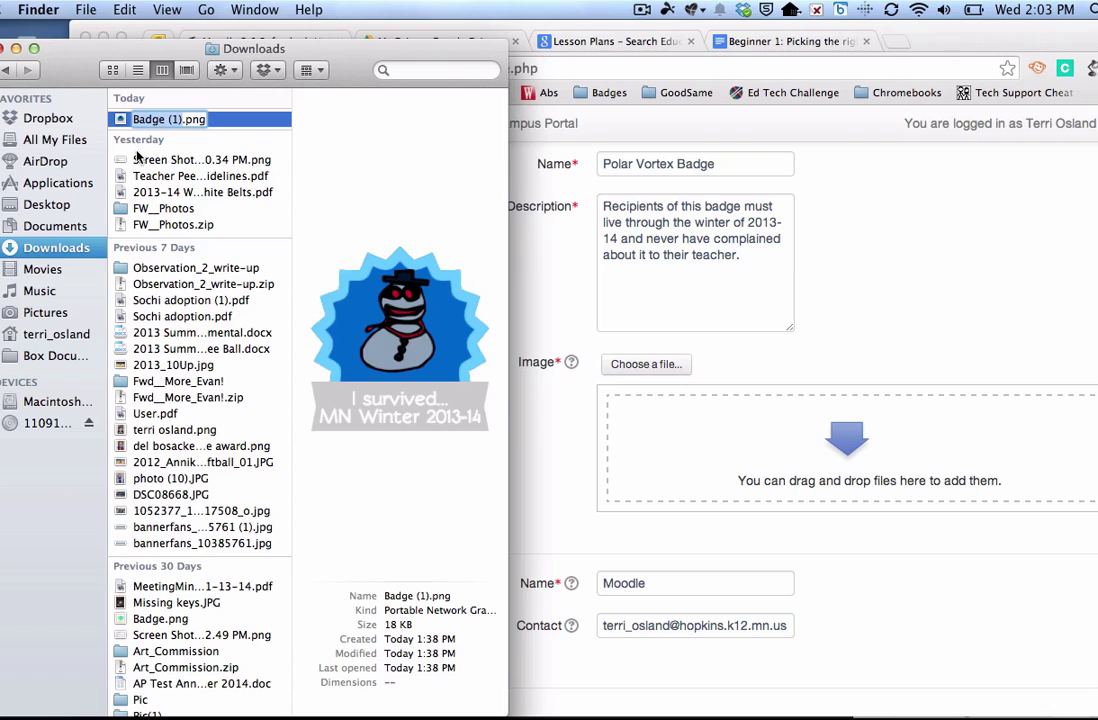
pyautogui.write('PolarVo')
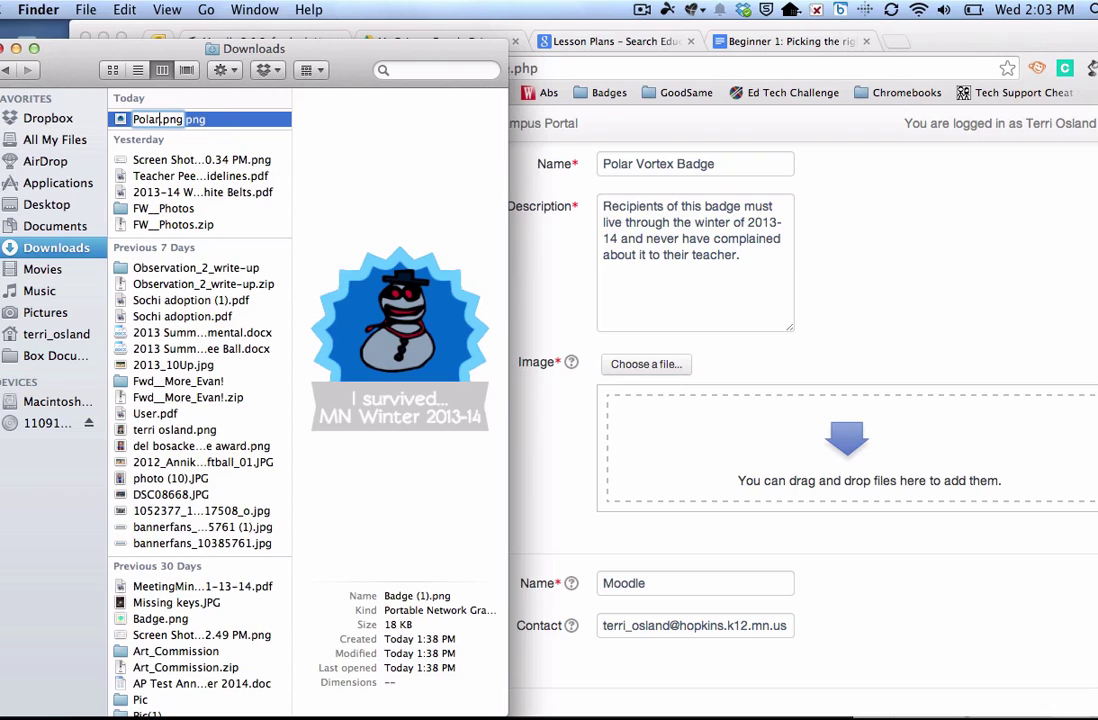
pyautogui.write('rtex')
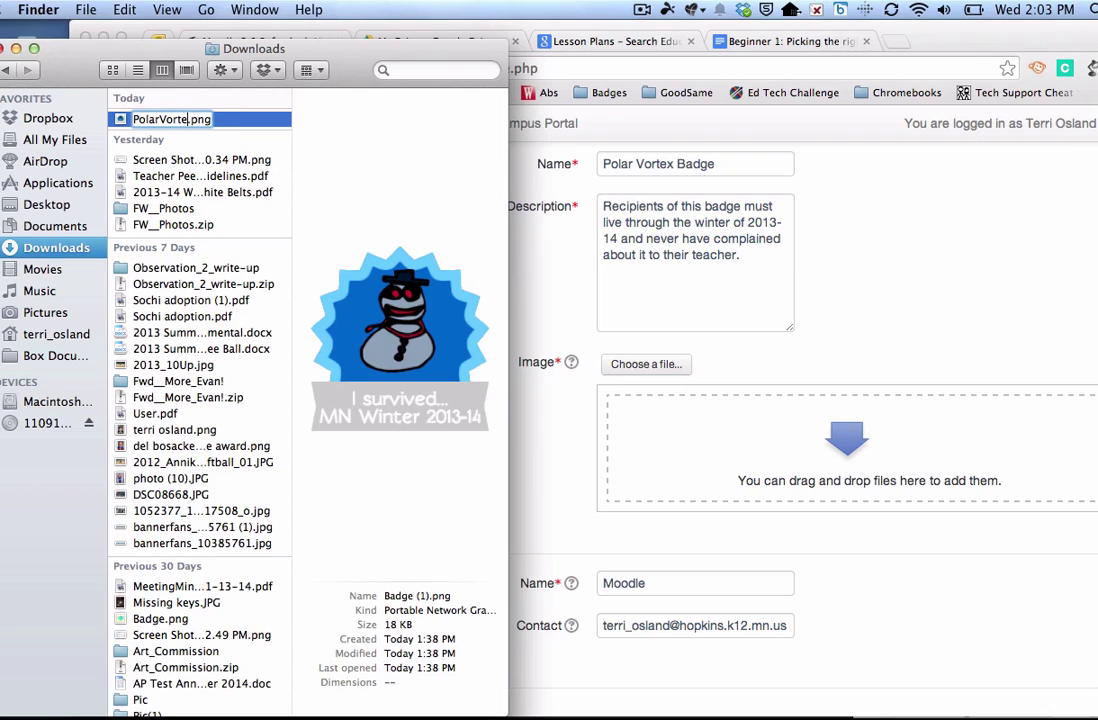
pyautogui.press('Return')
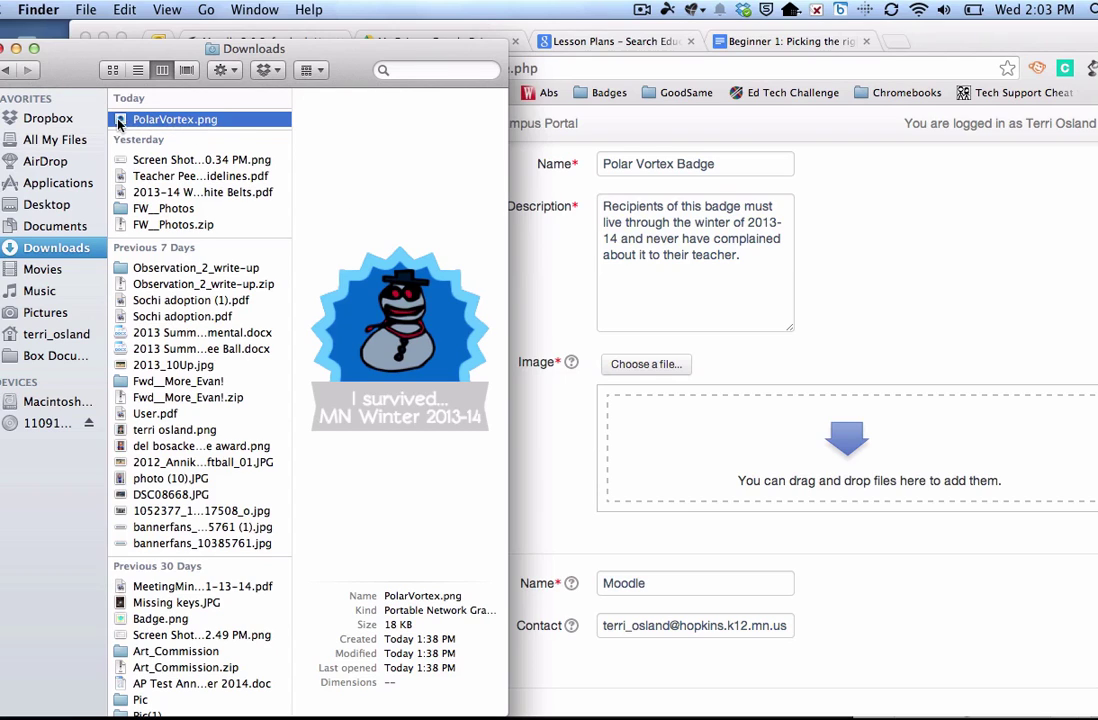
pyautogui.moveTo(124, 121); pyautogui.dragTo(690, 440)
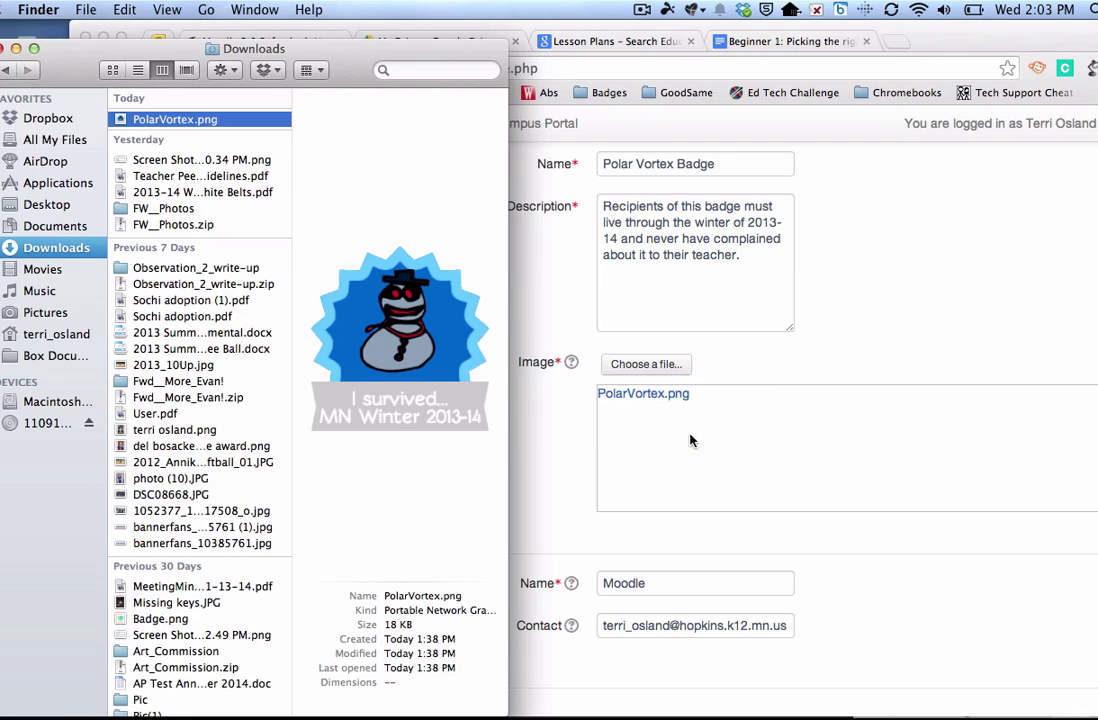
# Step: Replace the issuer name 'Moodle' with the teacher's full name
pyautogui.click(690, 440)
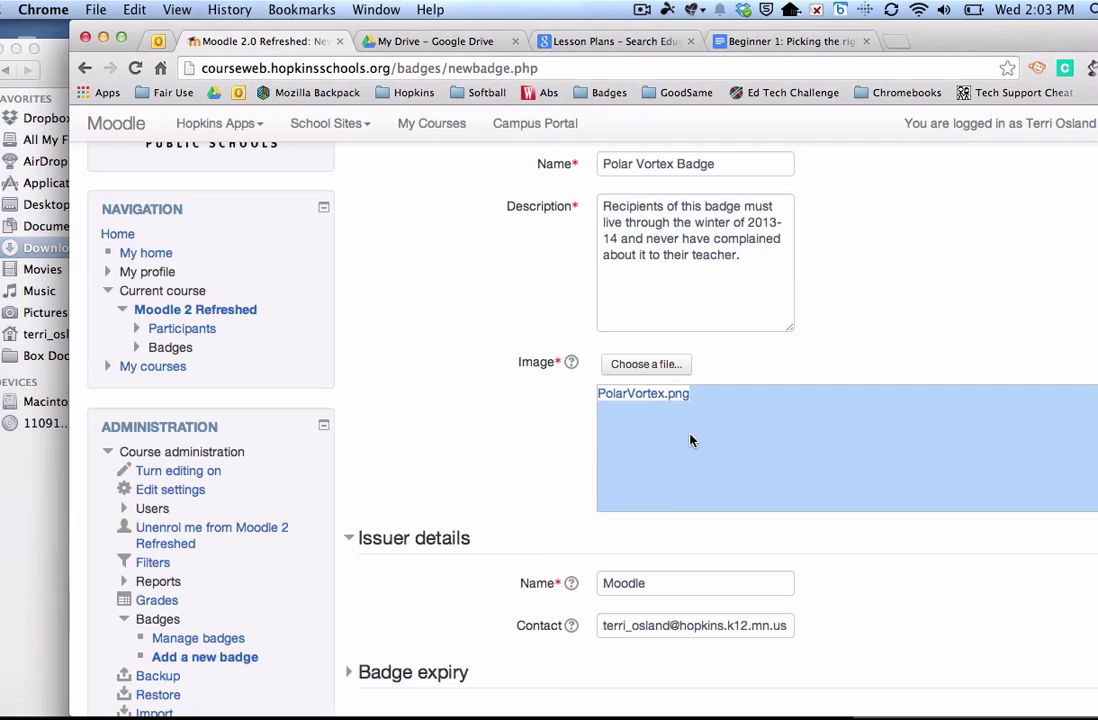
pyautogui.click(656, 577)
pyautogui.moveTo(656, 579); pyautogui.dragTo(567, 583)
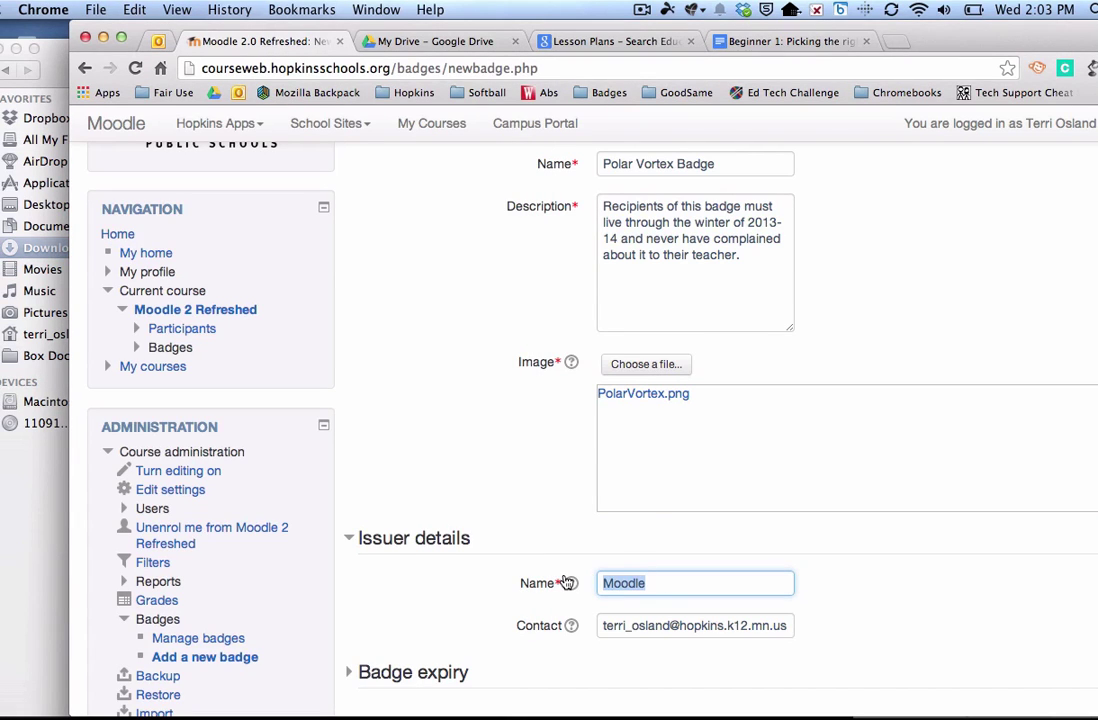
pyautogui.write('Terri O')
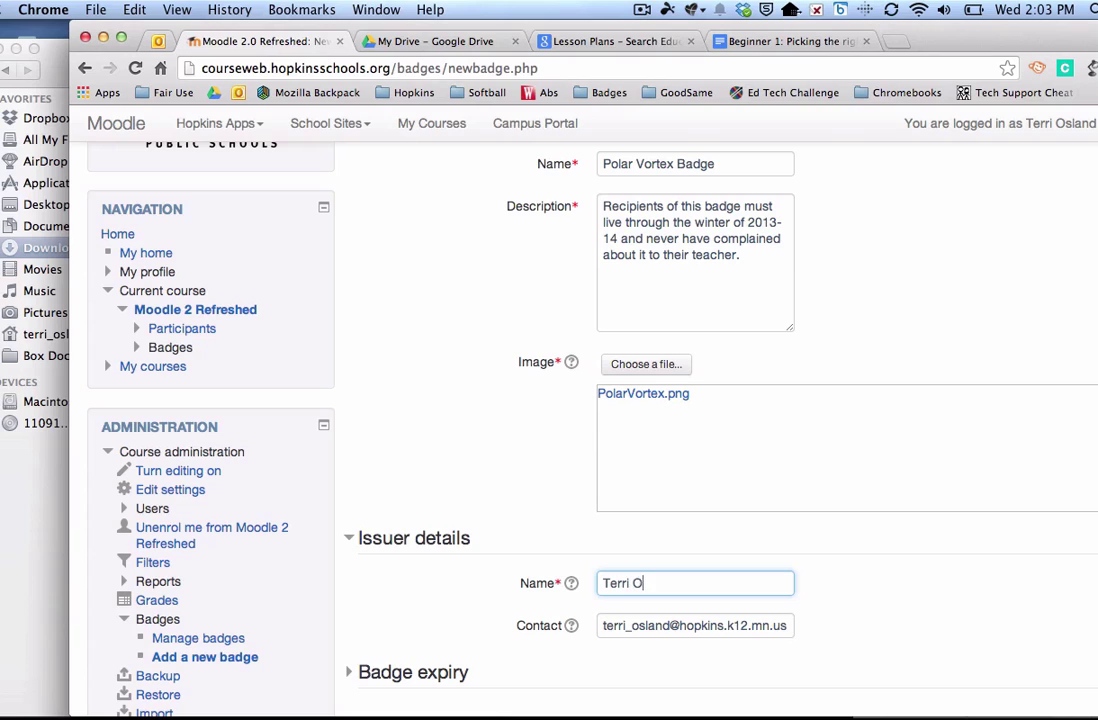
pyautogui.write('sland')
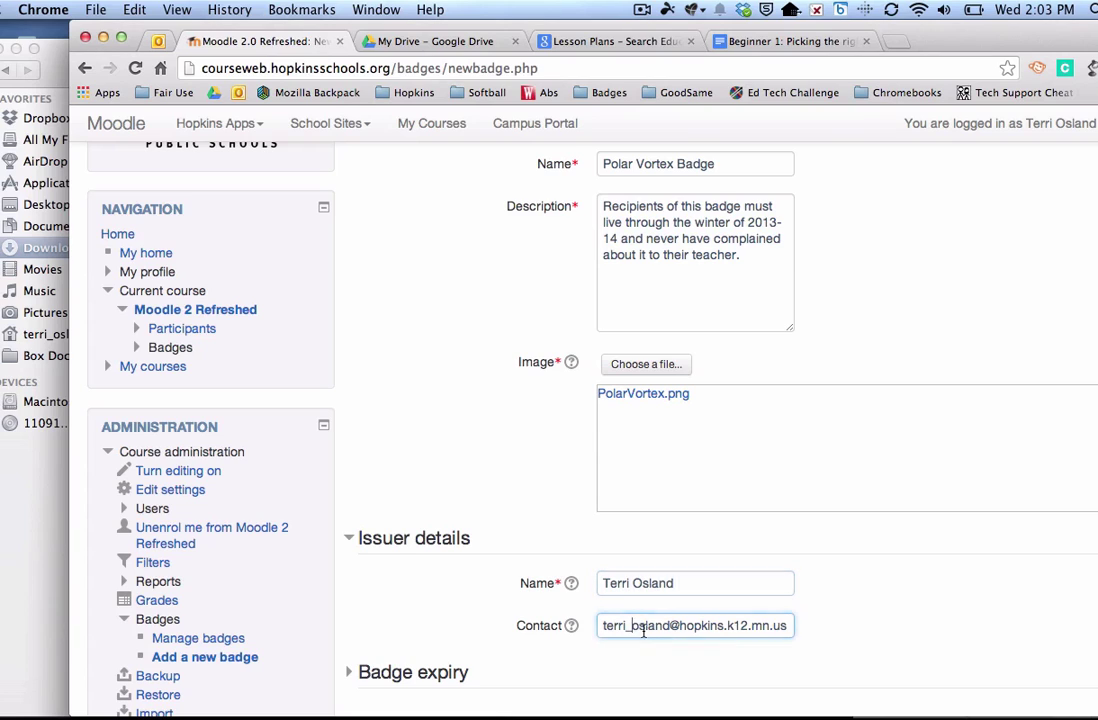
# Step: Correct the issuer contact e-mail address and scroll to the end of the form
pyautogui.press('BackSpace')
pyautogui.write('.')
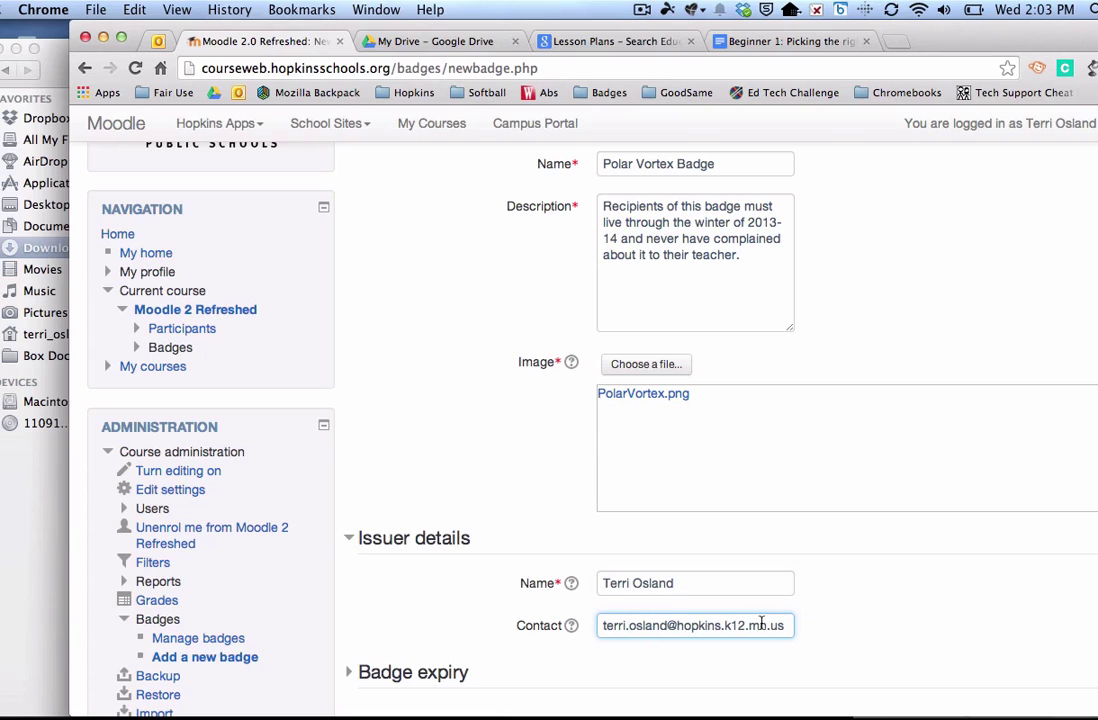
pyautogui.moveTo(721, 625); pyautogui.dragTo(834, 642)
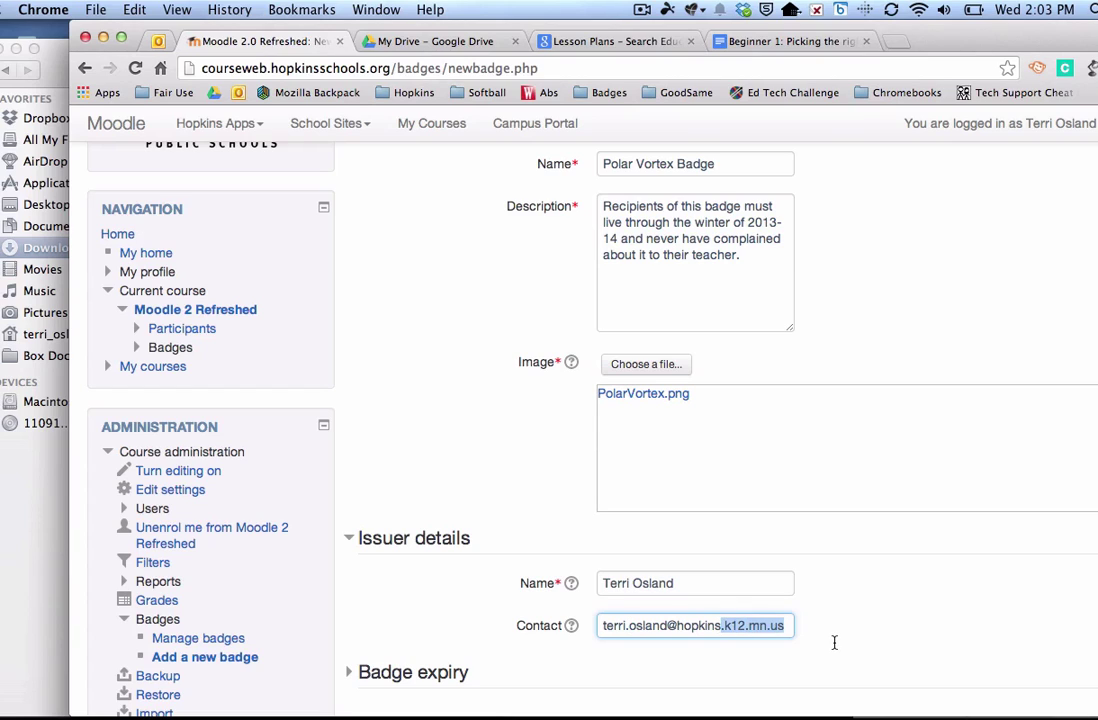
pyautogui.write('.')
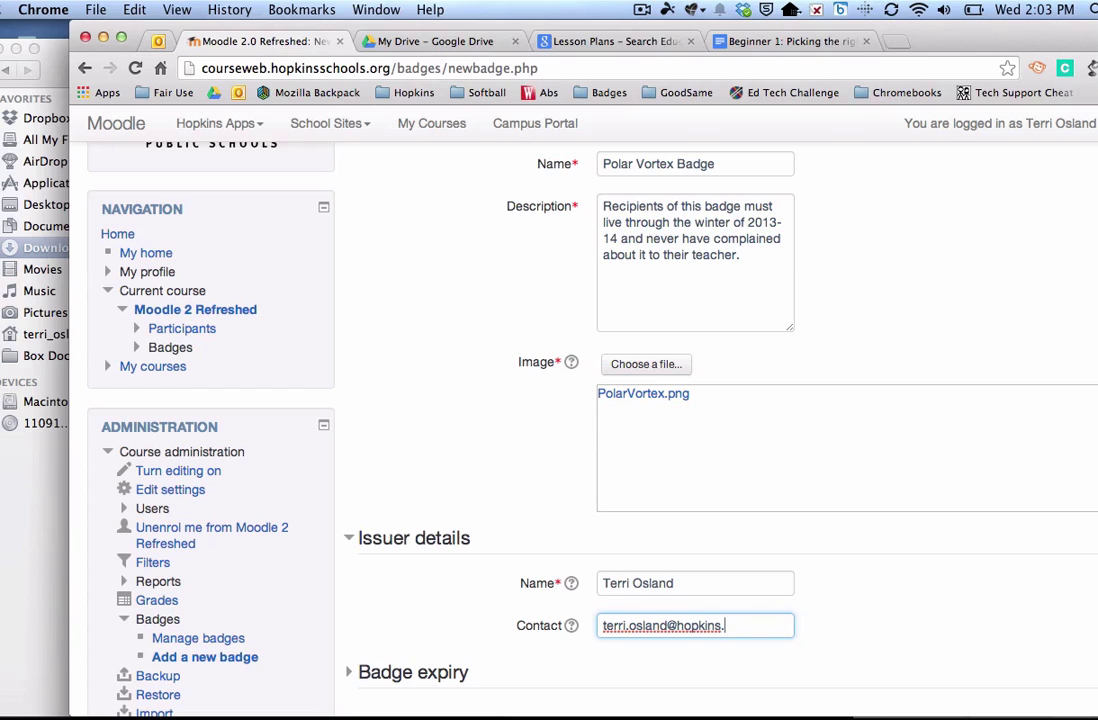
pyautogui.press('BackSpace')
pyautogui.write('scho')
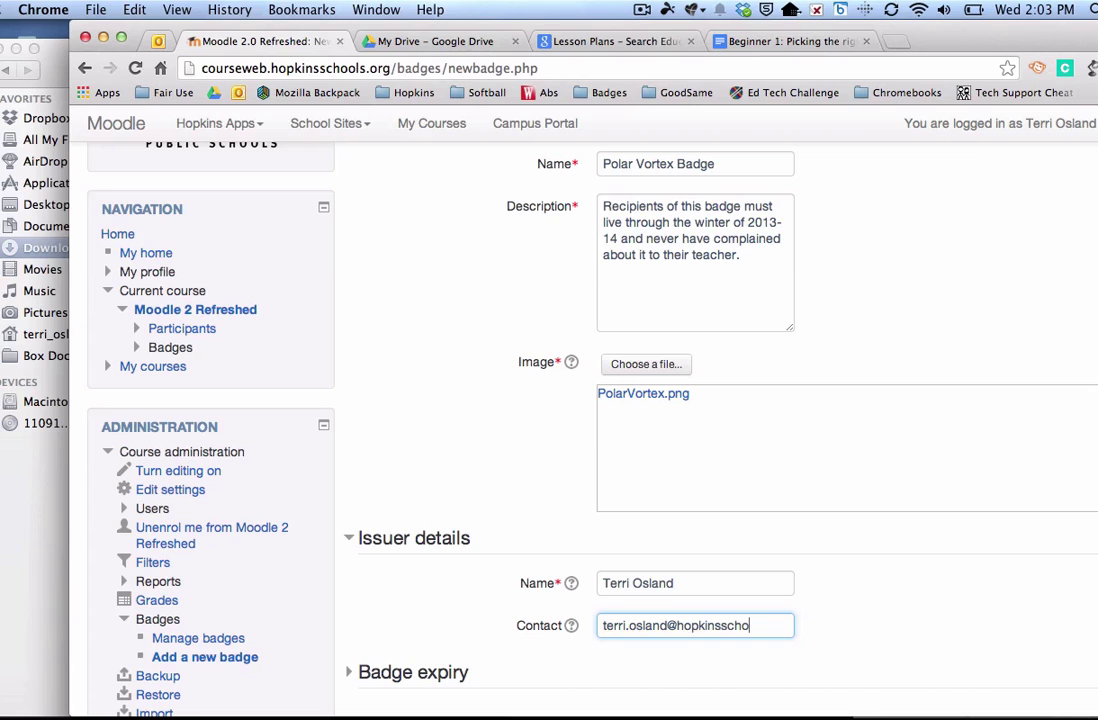
pyautogui.write('ols.org')
pyautogui.scroll(-5, 1019, 557)
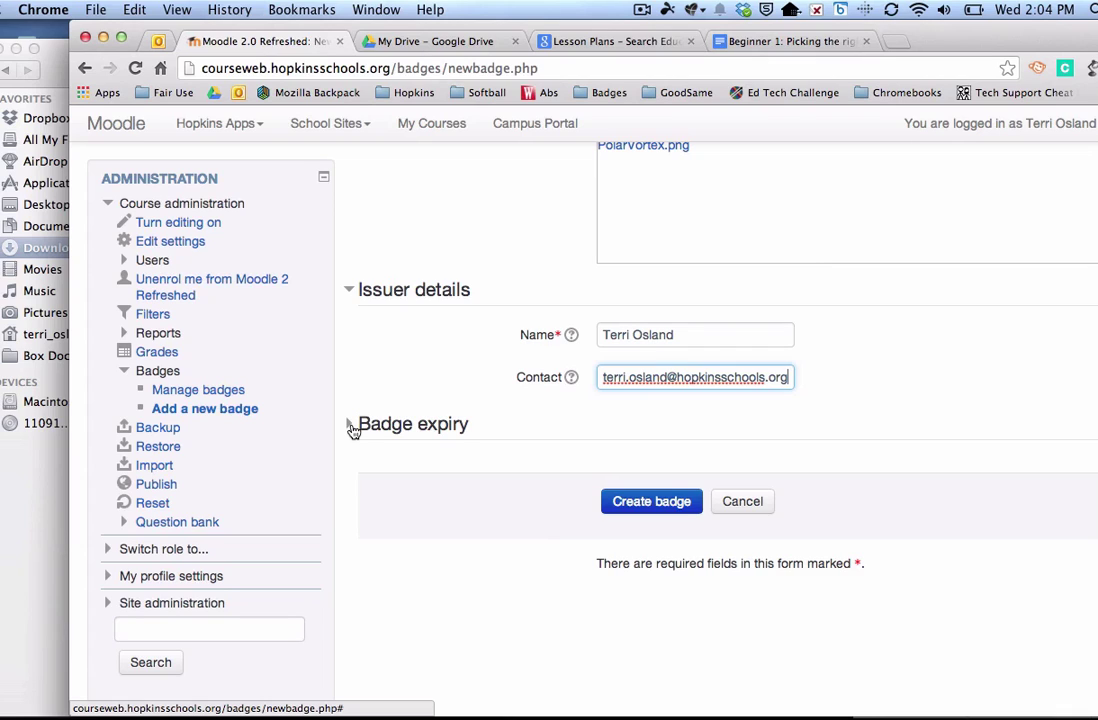
# Step: Create the Polar Vortex Badge, bringing up its empty Criteria page
pyautogui.click(651, 501)
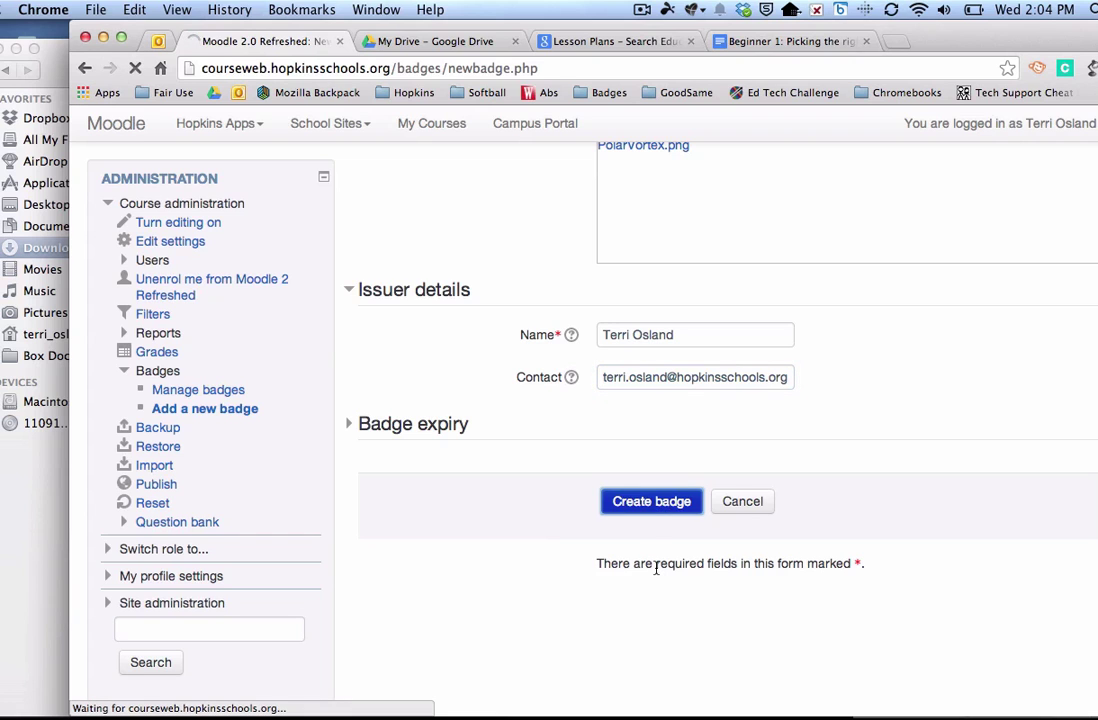
pyautogui.moveTo(644, 30); pyautogui.dragTo(569, 24)
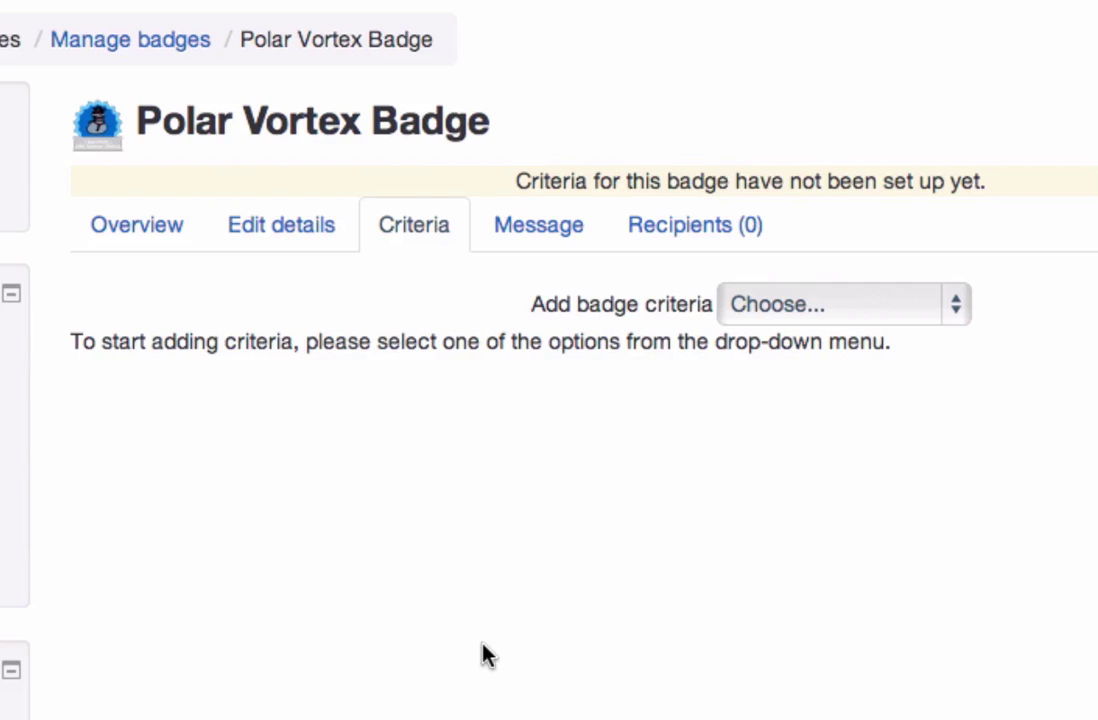
# Step: Add a 'Manual issue by role' criterion for the Teacher role and save it
pyautogui.click(854, 318)
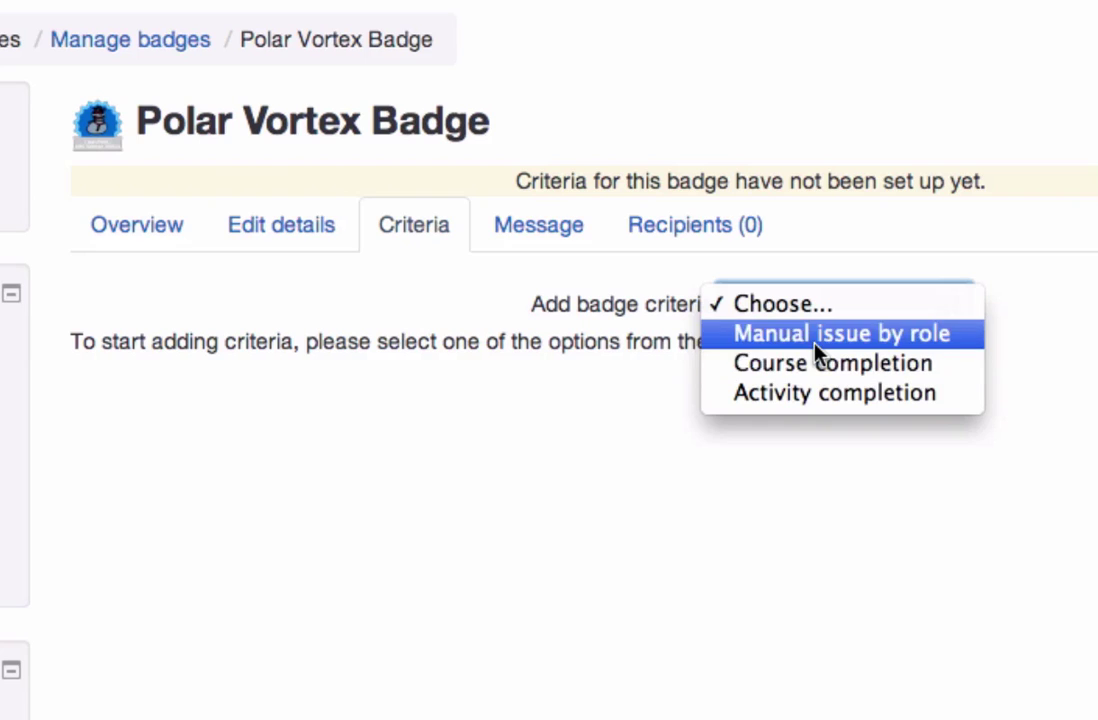
pyautogui.click(816, 337)
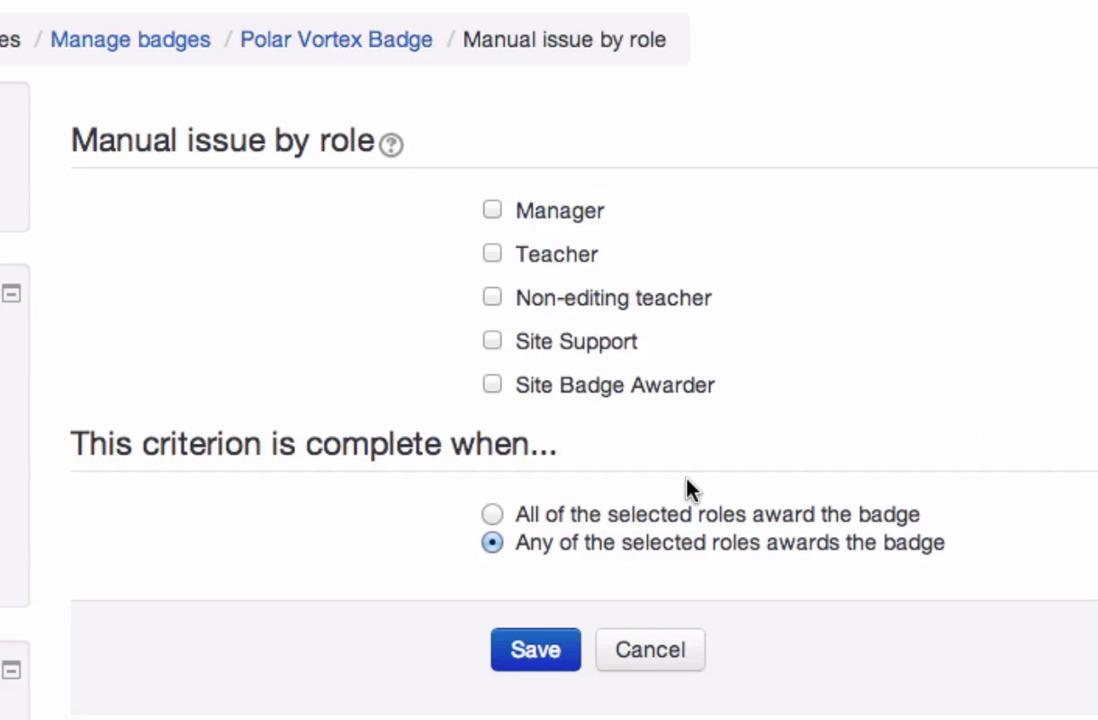
pyautogui.click(493, 254)
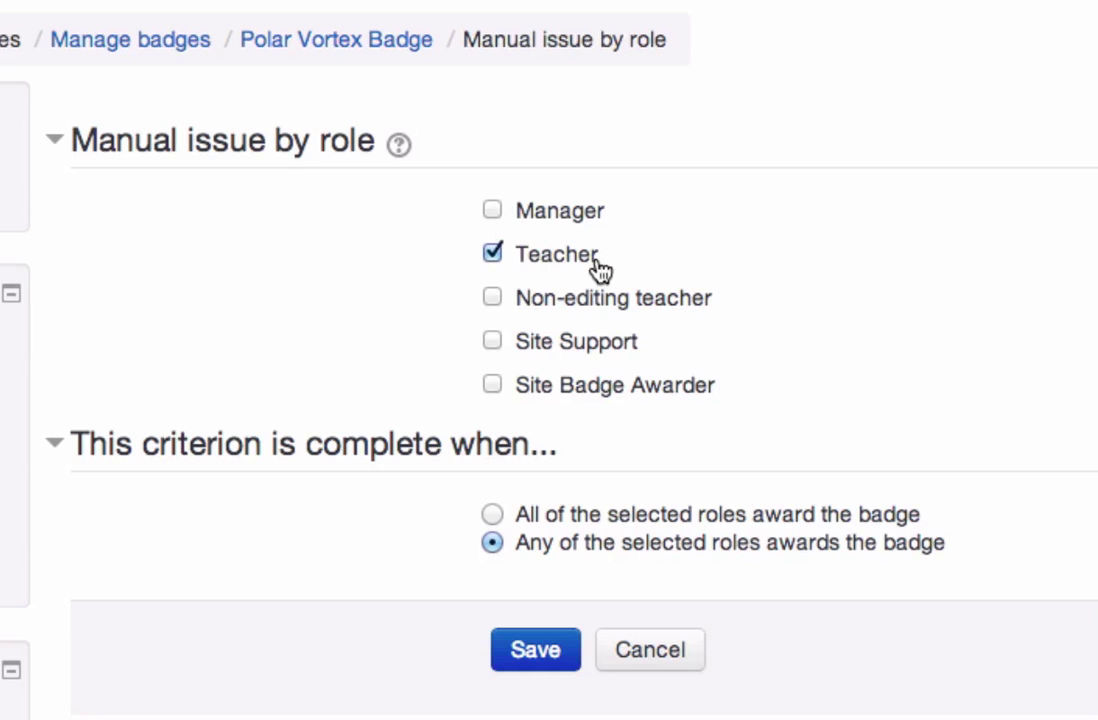
pyautogui.click(527, 655)
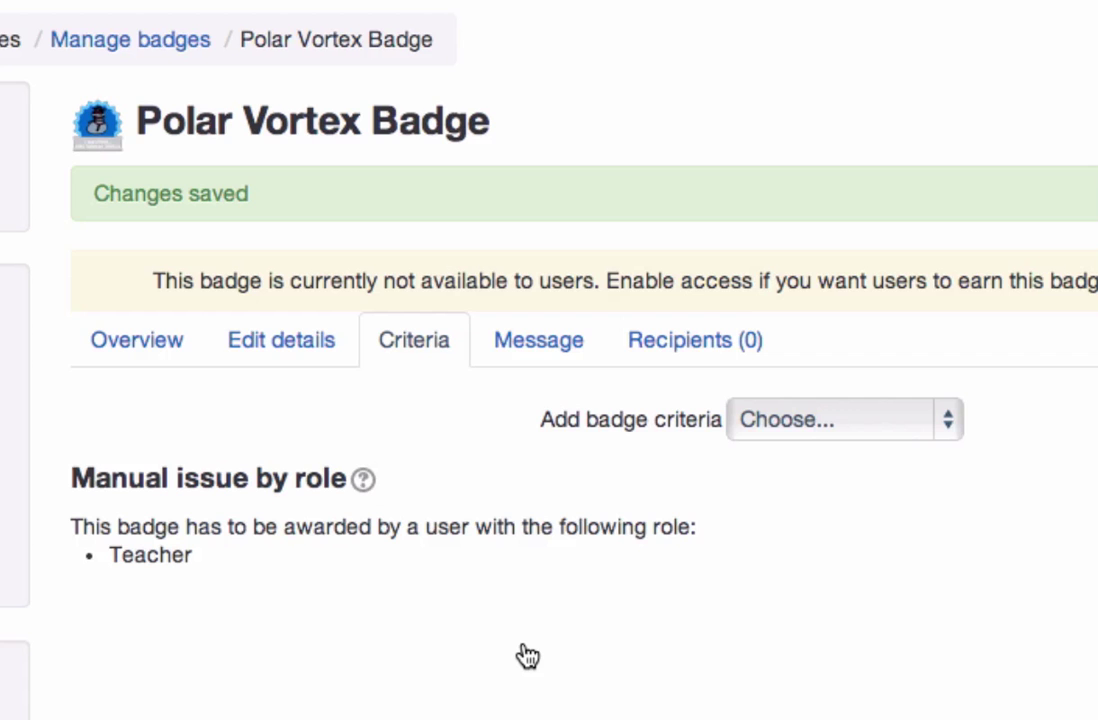
# Step: Save the default congratulations message with Notify badge creator set to Never
pyautogui.click(538, 350)
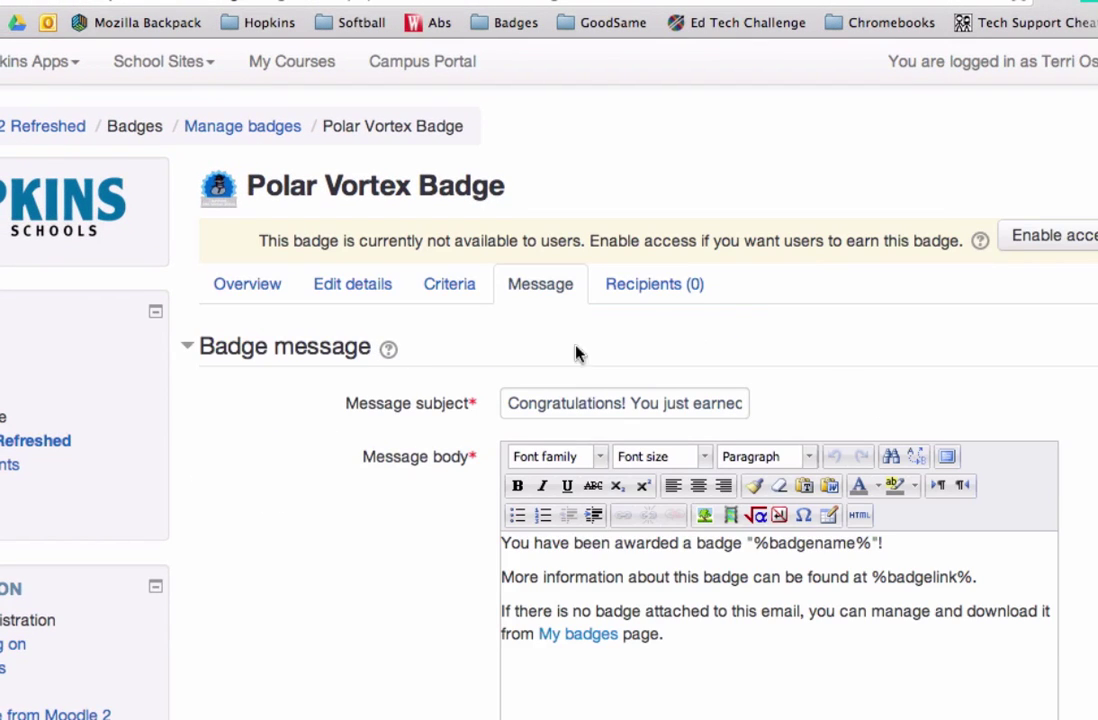
pyautogui.scroll(-3, 836, 375)
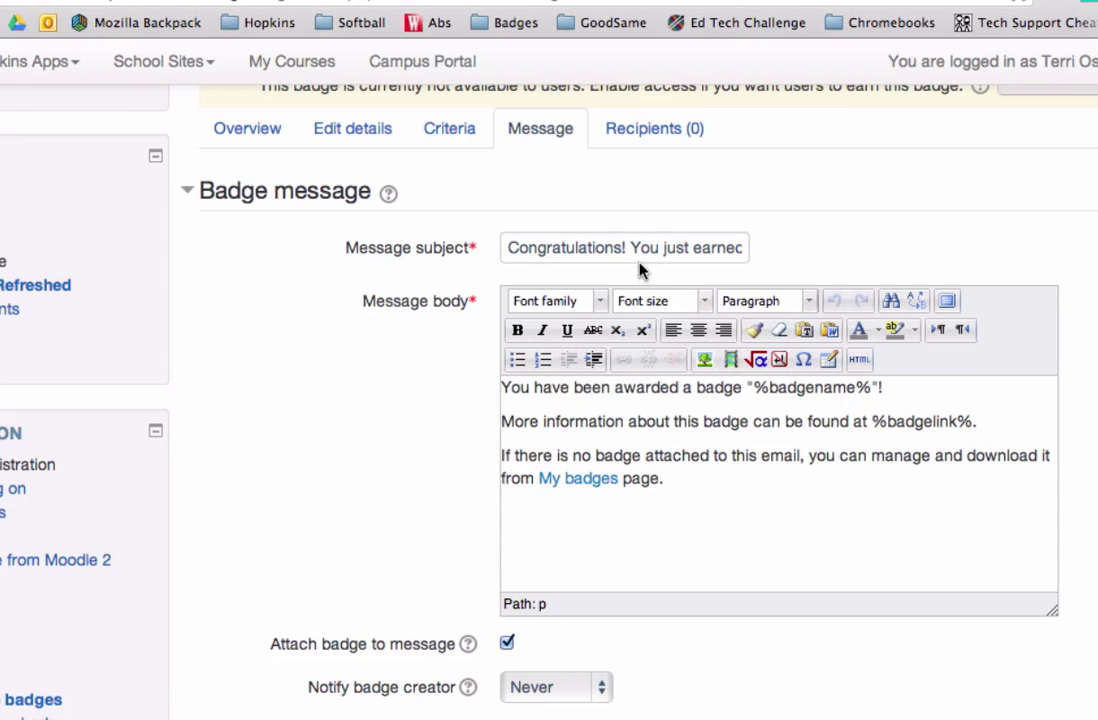
pyautogui.moveTo(559, 250); pyautogui.dragTo(812, 255)
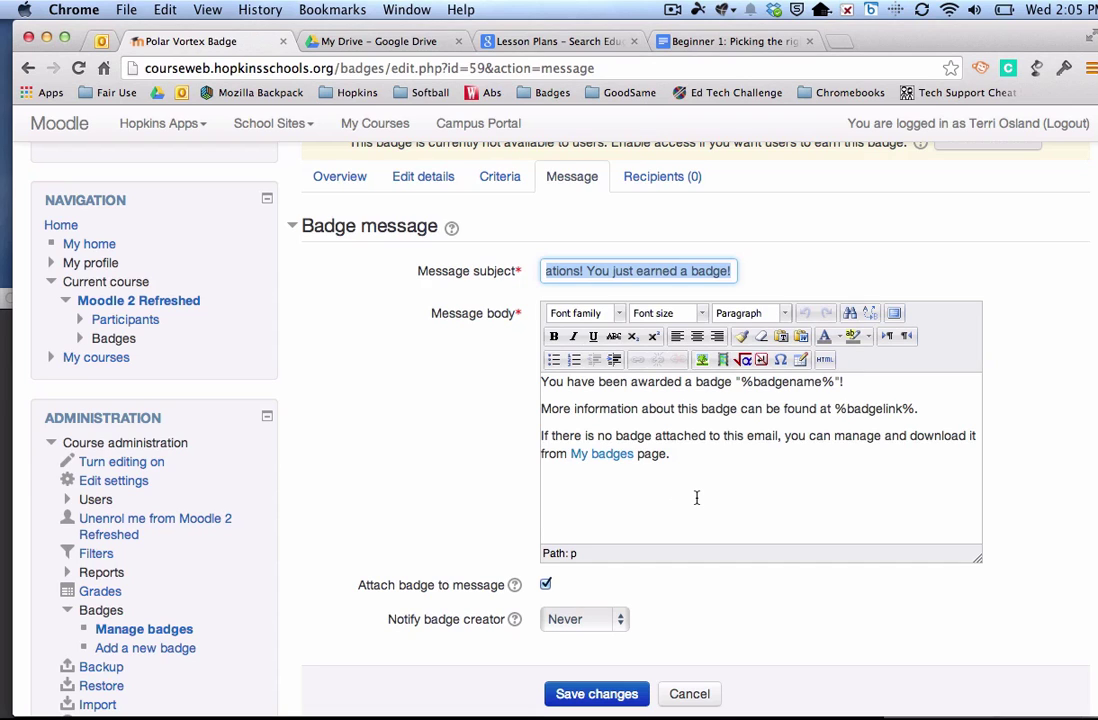
pyautogui.scroll(-1, 697, 495)
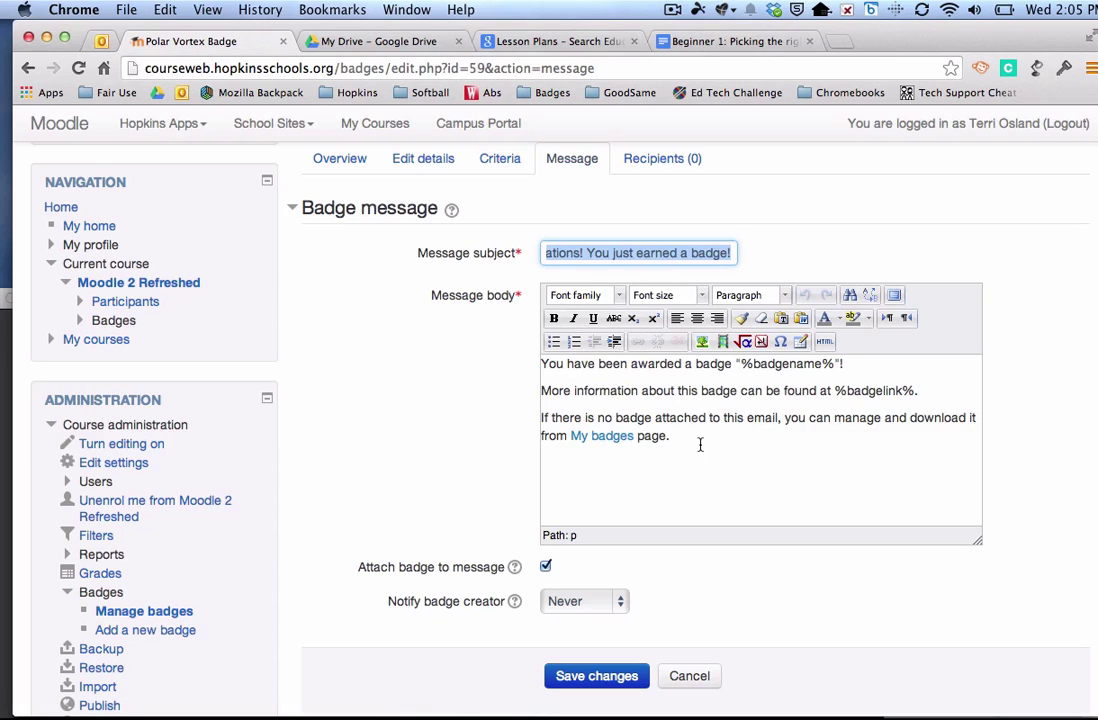
pyautogui.scroll(-1, 700, 444)
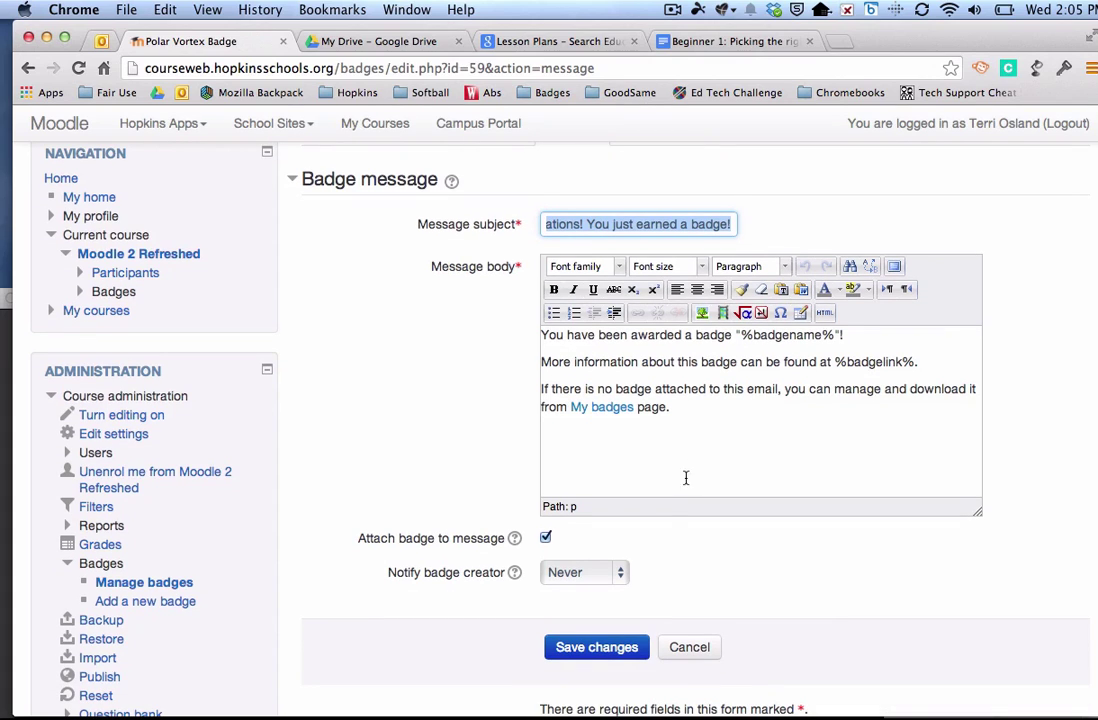
pyautogui.click(620, 574)
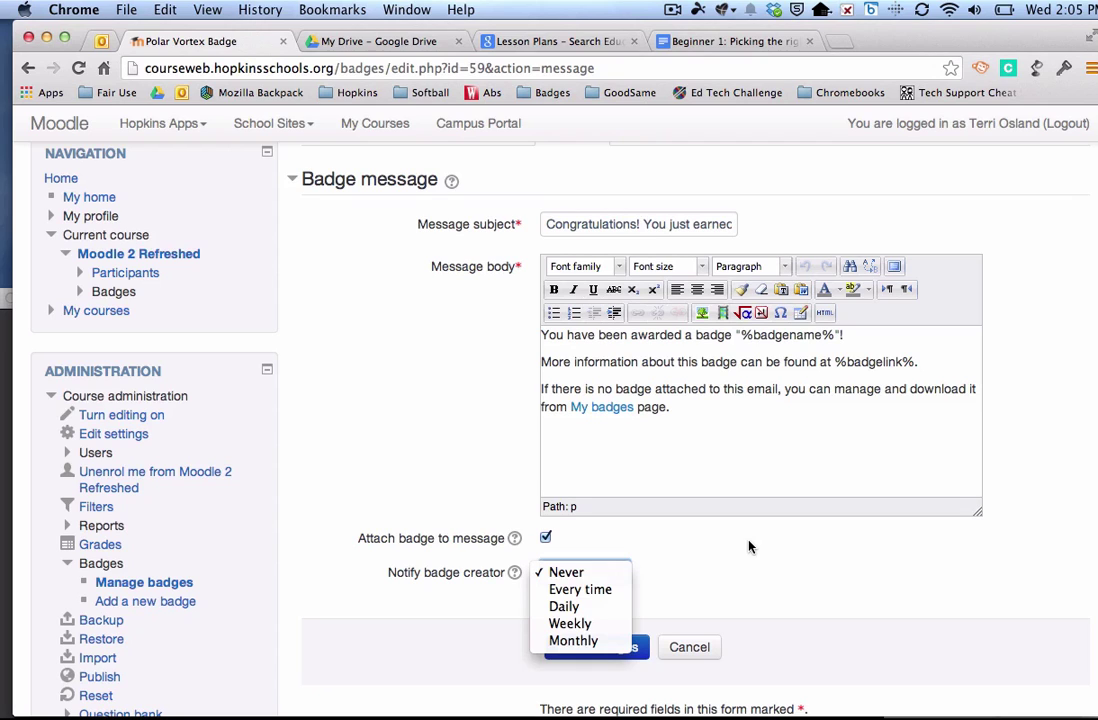
pyautogui.click(751, 547)
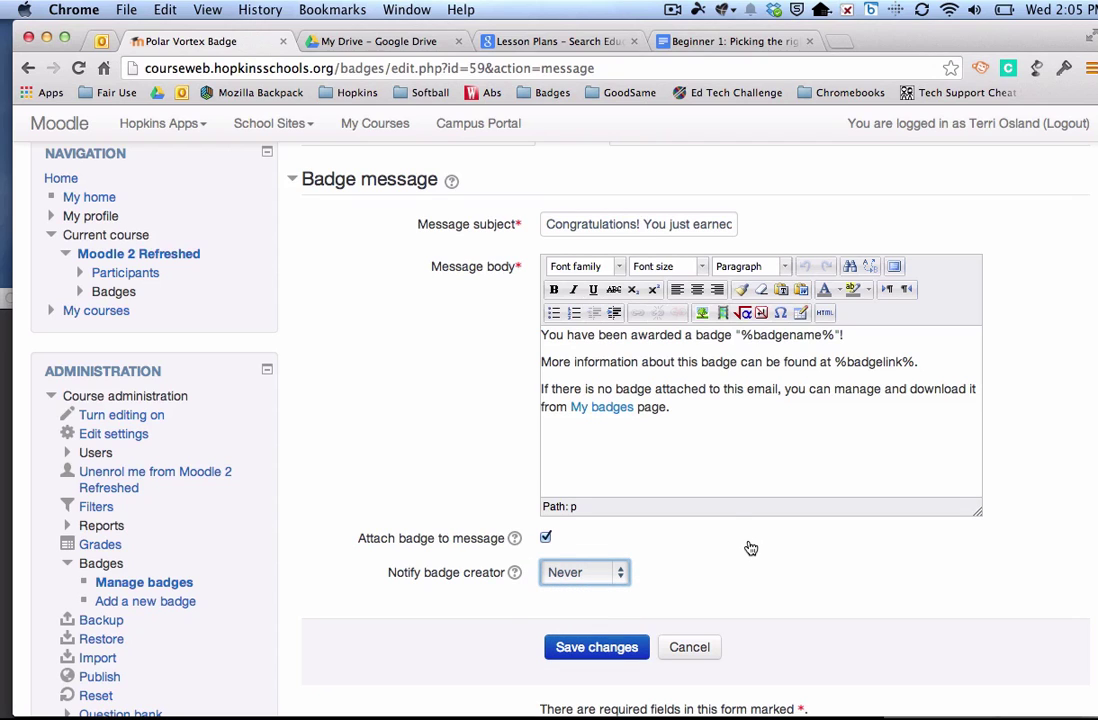
pyautogui.scroll(2, 750, 545)
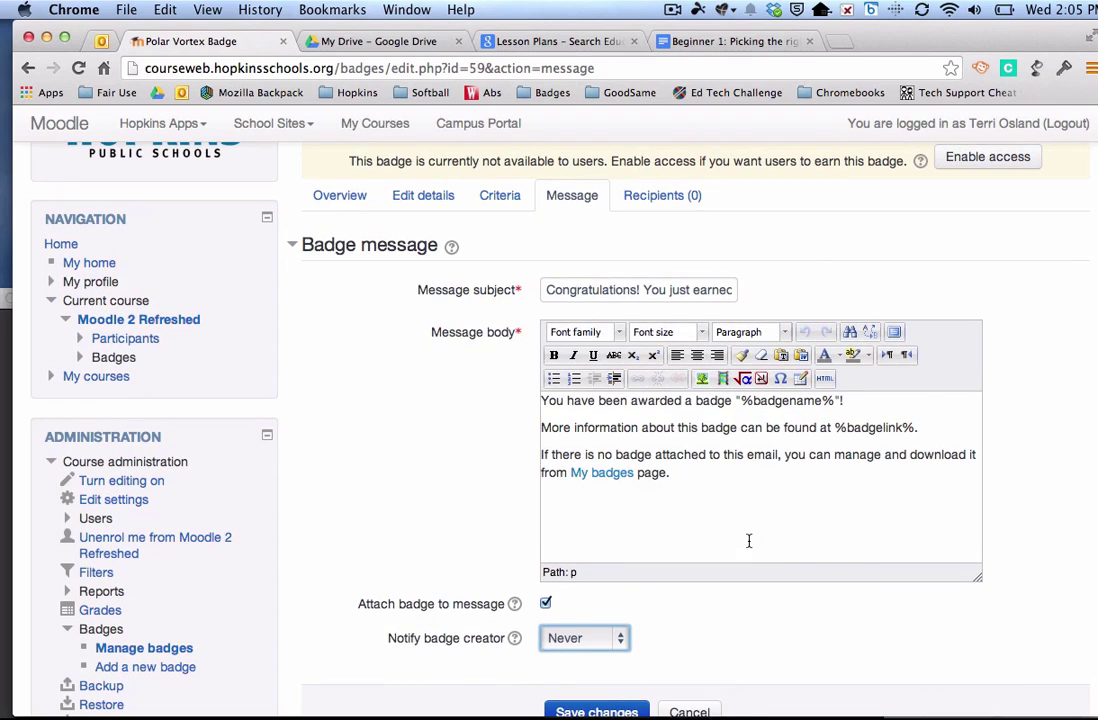
pyautogui.scroll(-3, 749, 543)
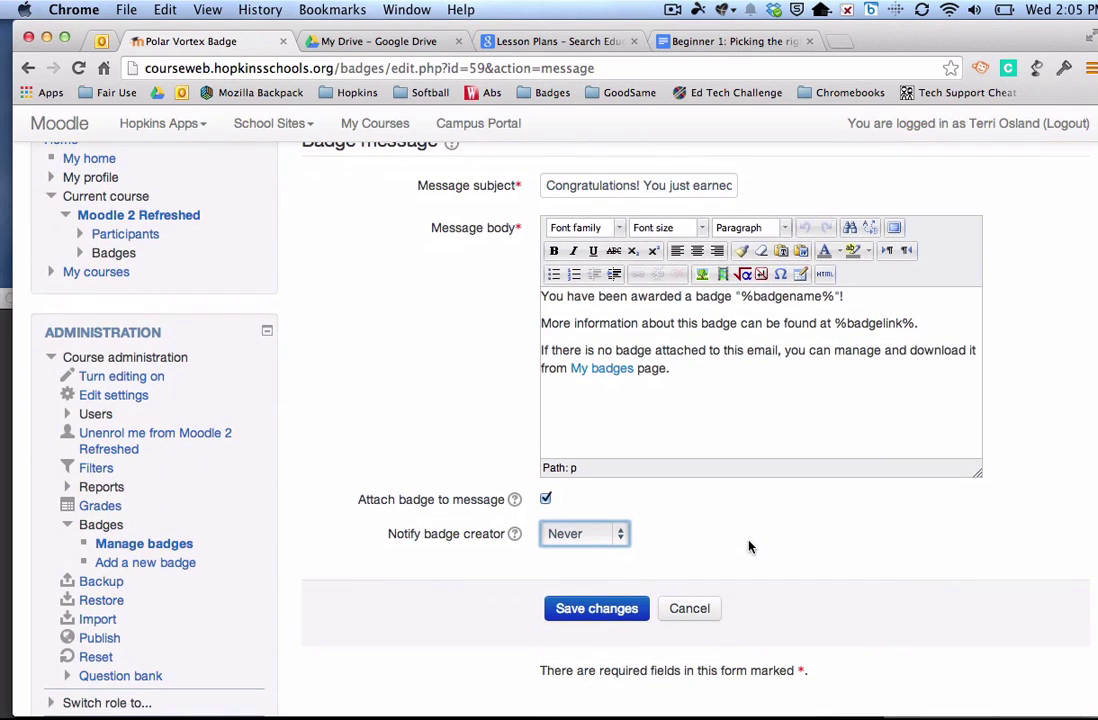
pyautogui.click(577, 619)
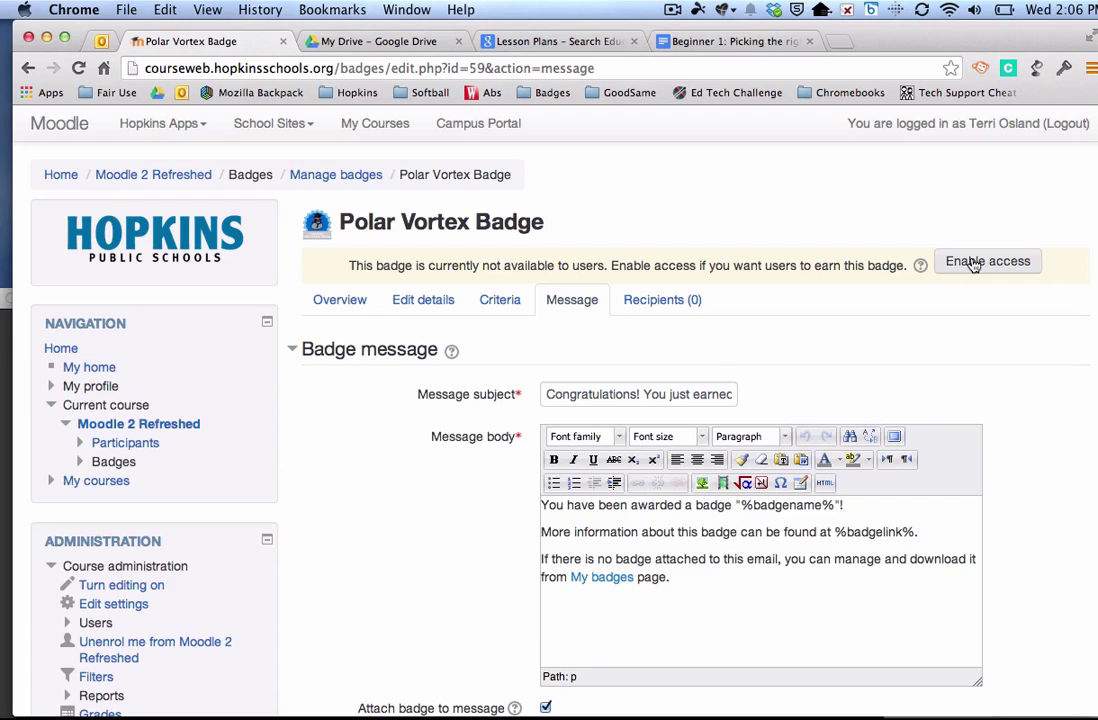
# Step: Enable access to the Polar Vortex Badge and continue past the criteria review
pyautogui.click(501, 312)
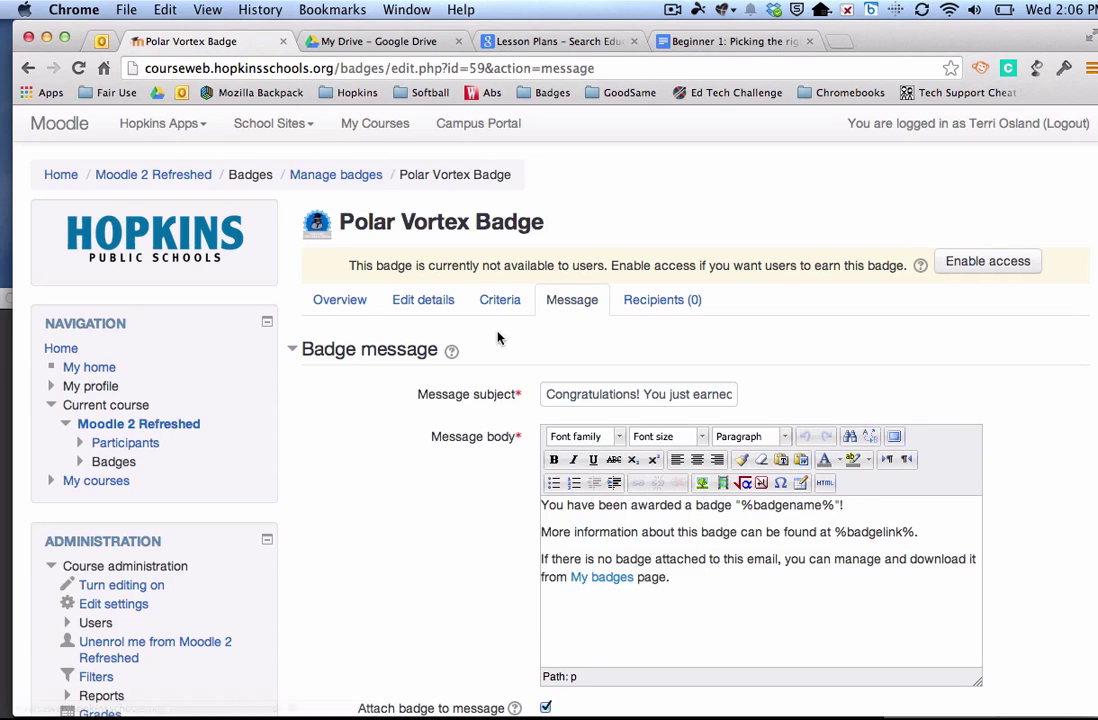
pyautogui.click(1000, 275)
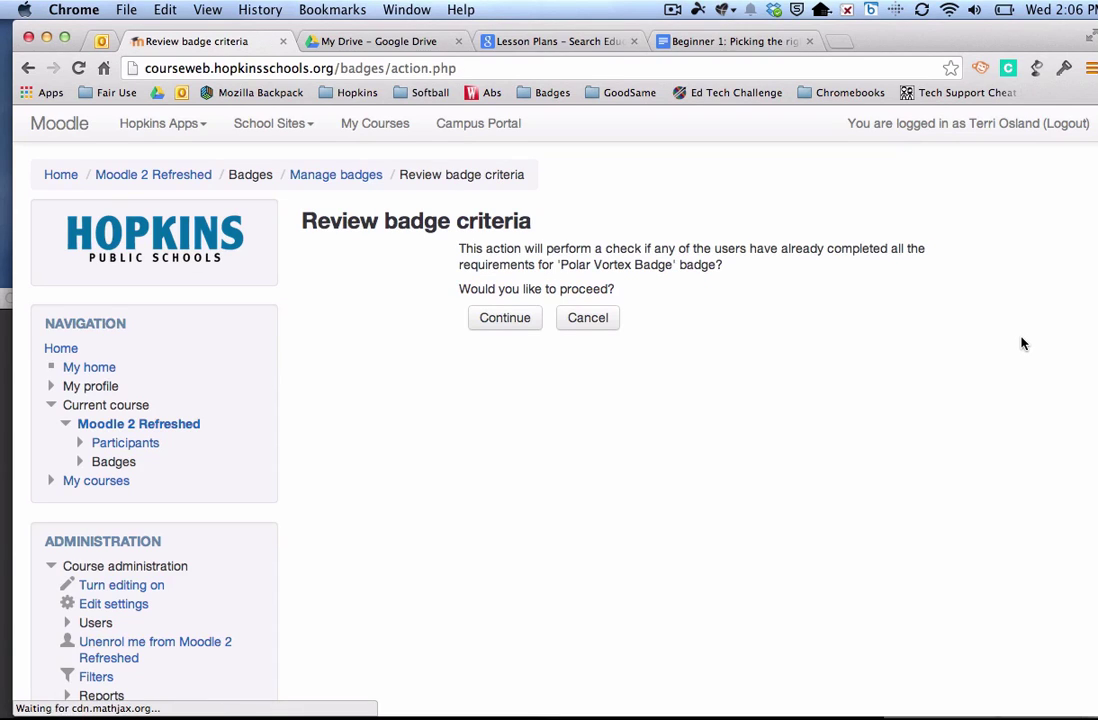
pyautogui.click(503, 320)
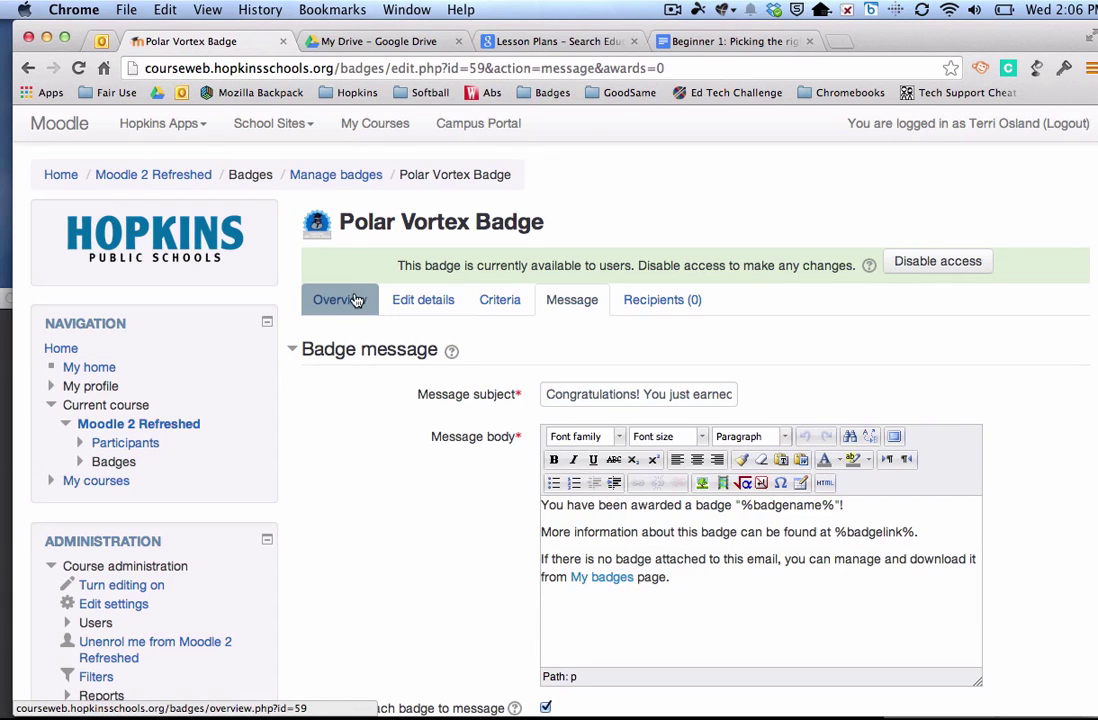
# Step: Go from the Polar Vortex Badge overview to its Award badge page listing nine potential recipients
pyautogui.click(352, 304)
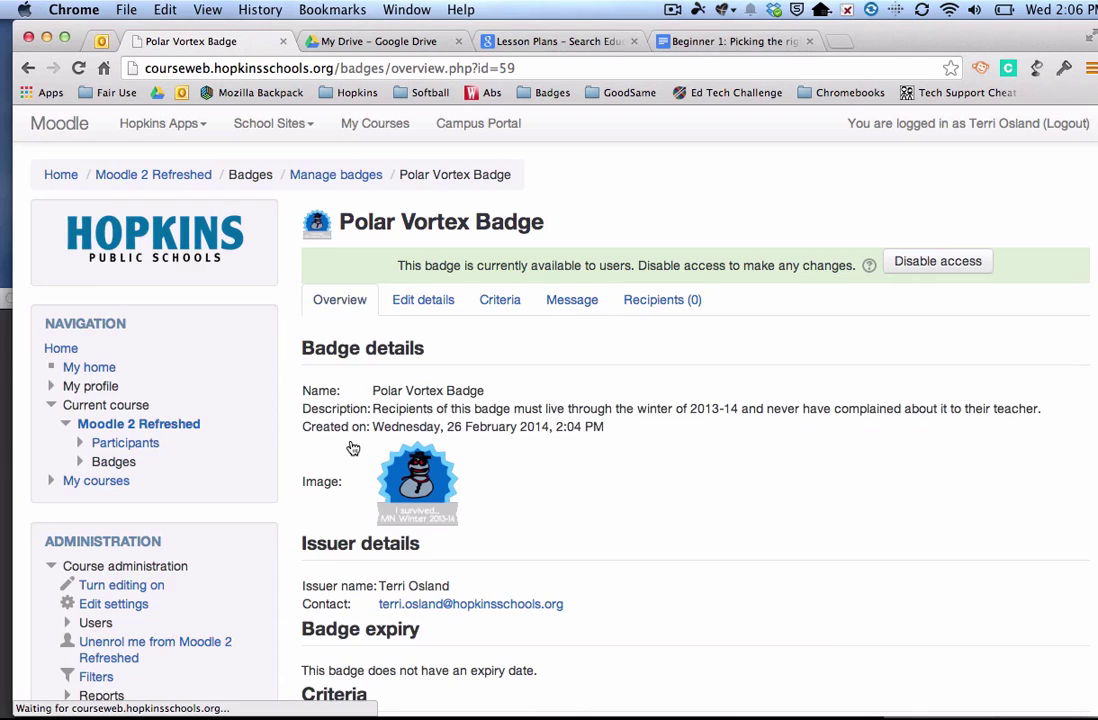
pyautogui.scroll(-3, 353, 448)
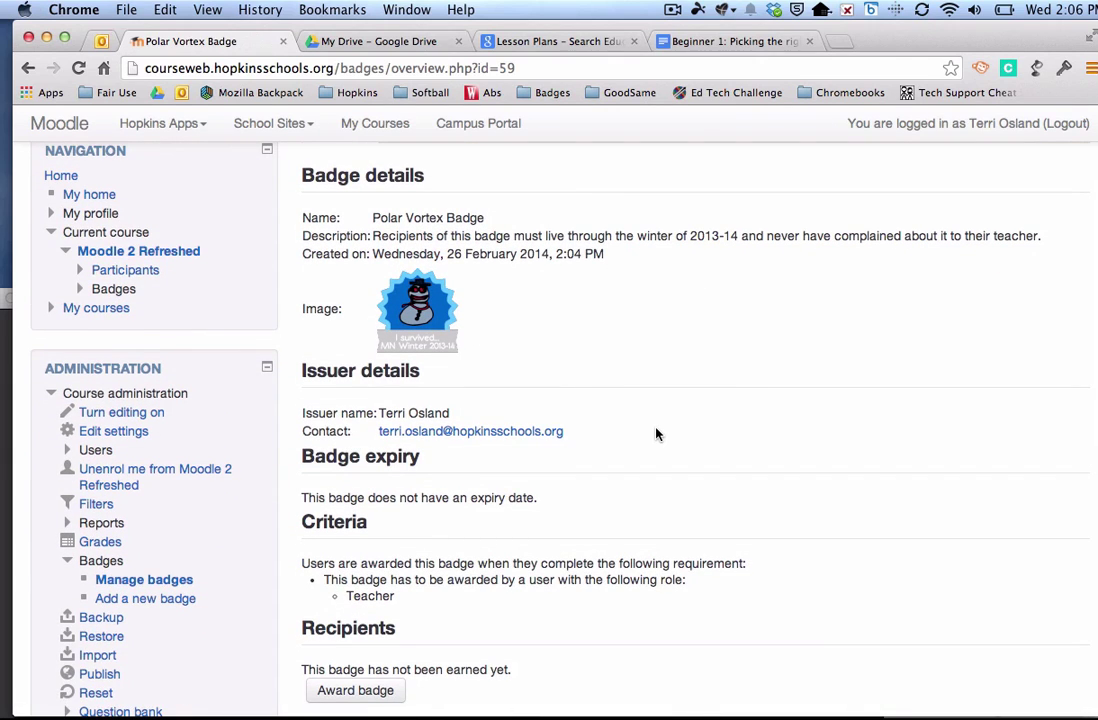
pyautogui.scroll(-2, 656, 433)
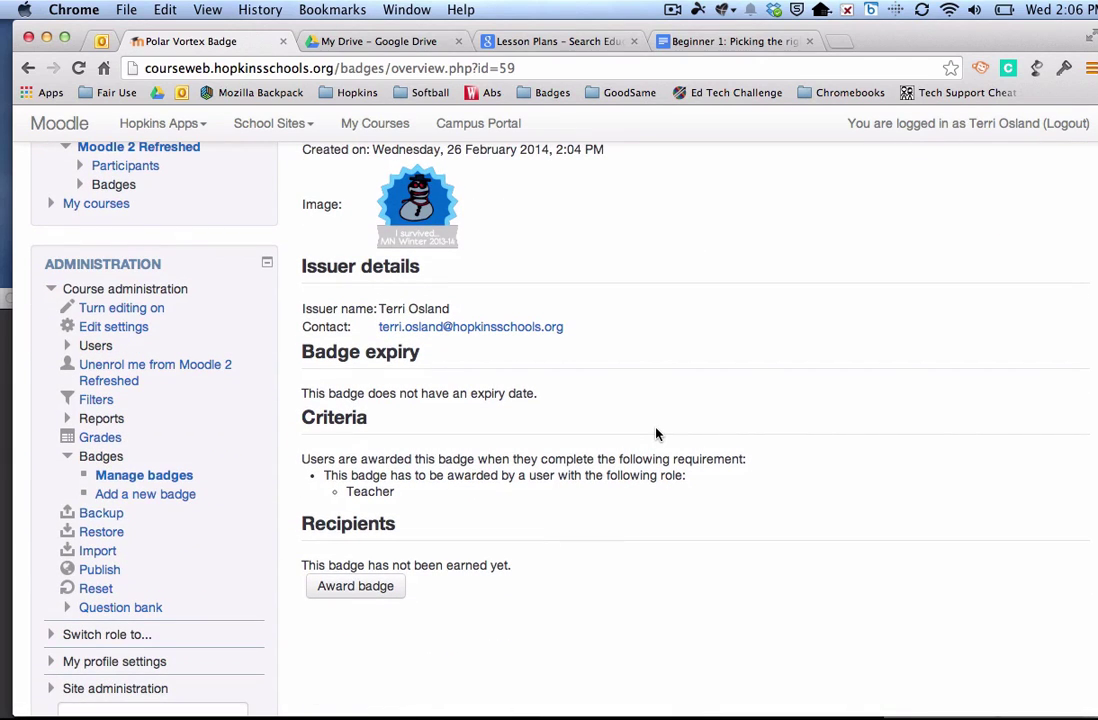
pyautogui.click(376, 592)
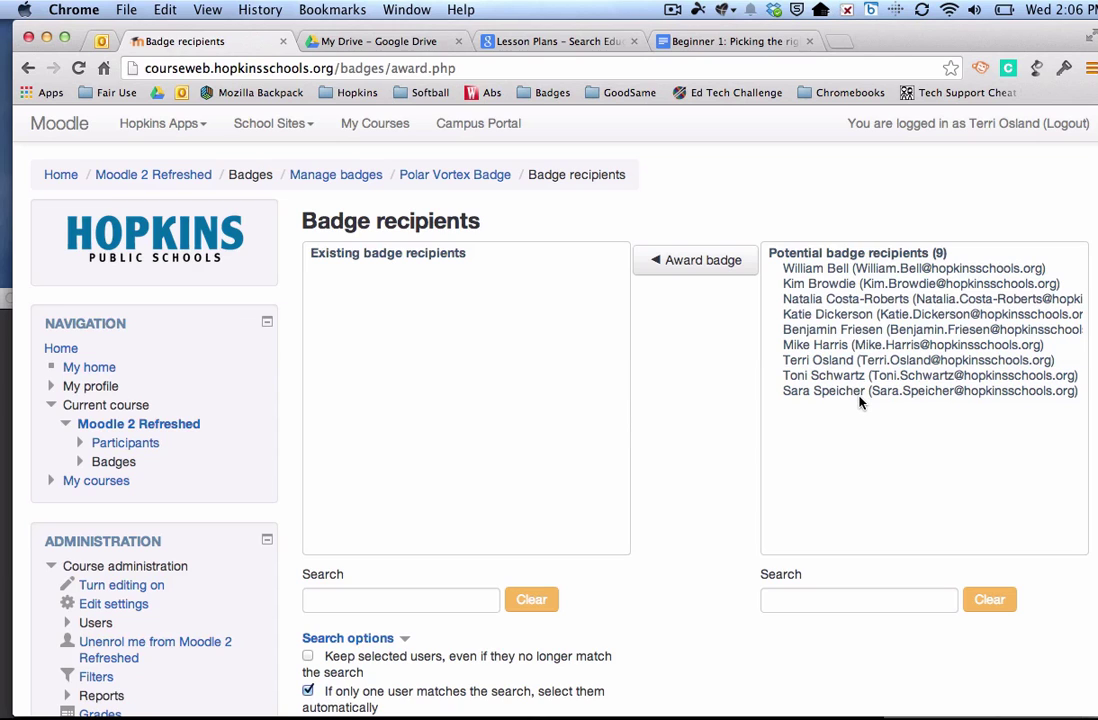
pyautogui.scroll(-3, 860, 402)
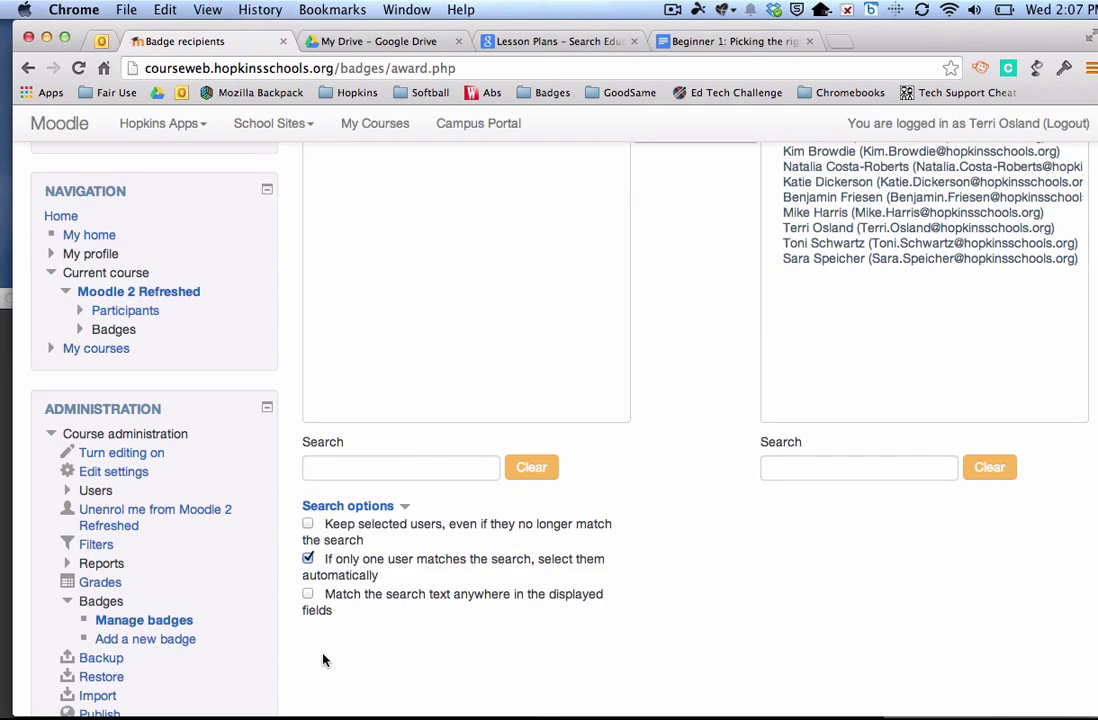
pyautogui.scroll(3, 323, 658)
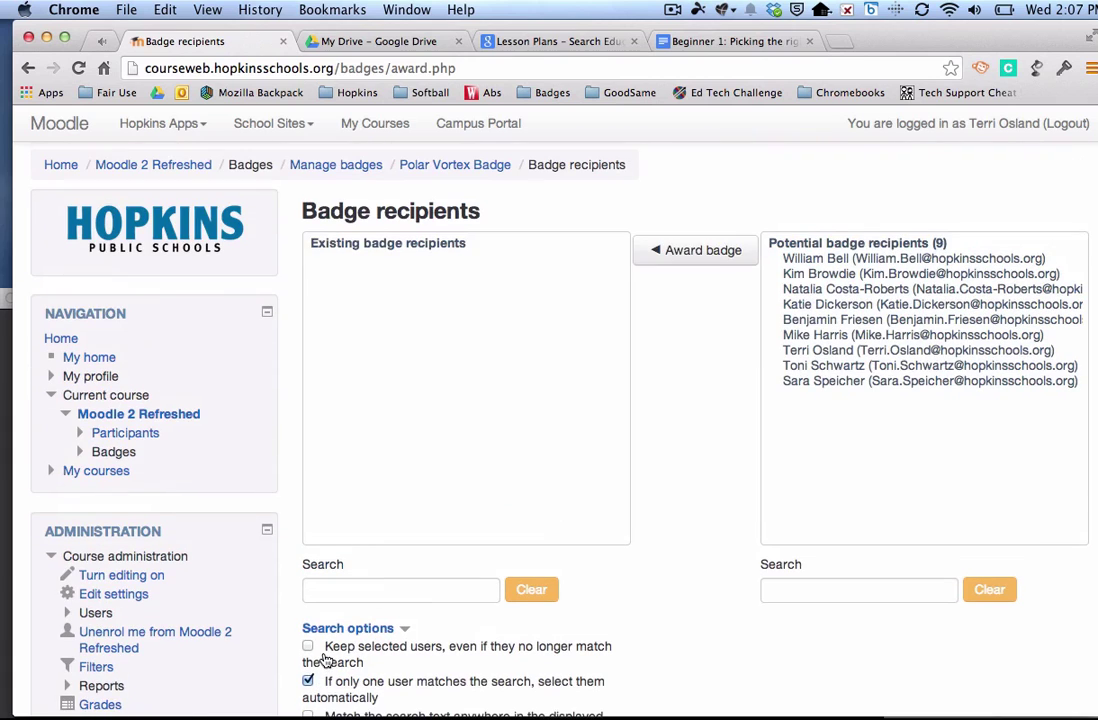